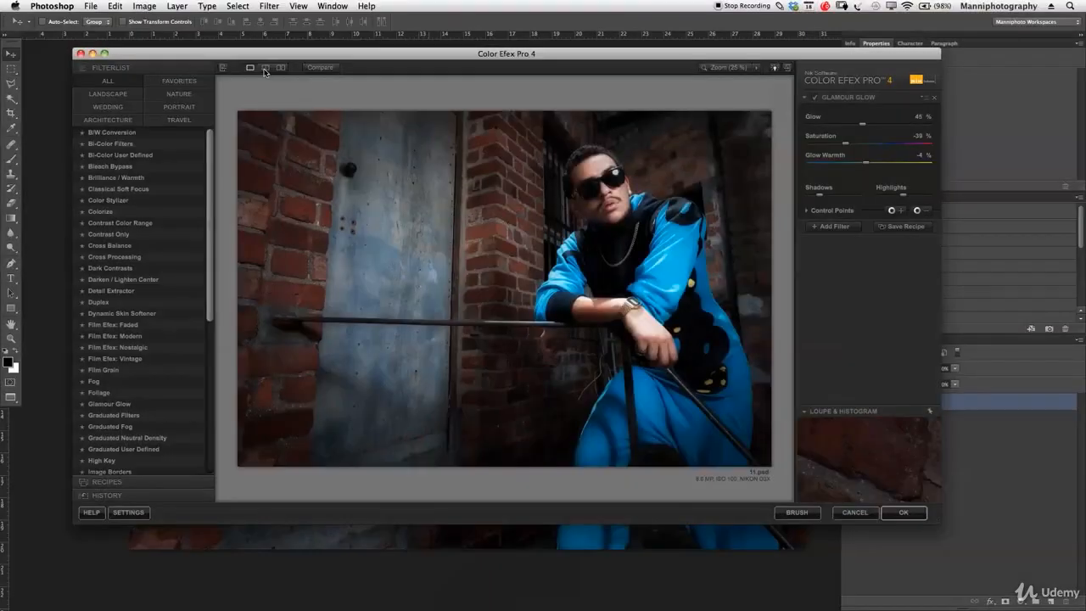
Replace the Glamour Glow filter with Cross Processing, using method C04 at 40% strength
click(264, 68)
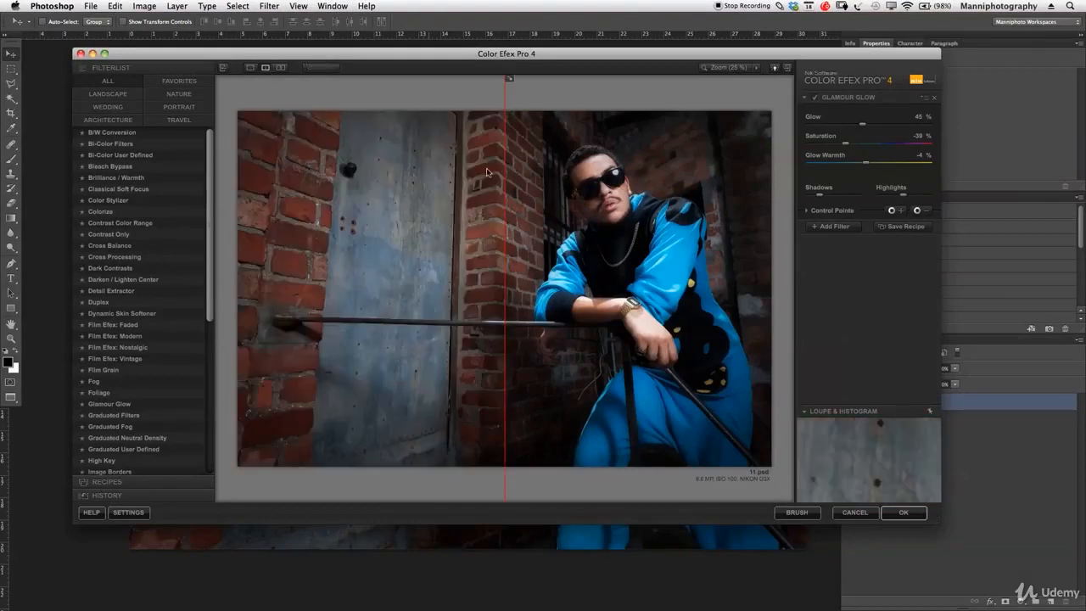
click(254, 68)
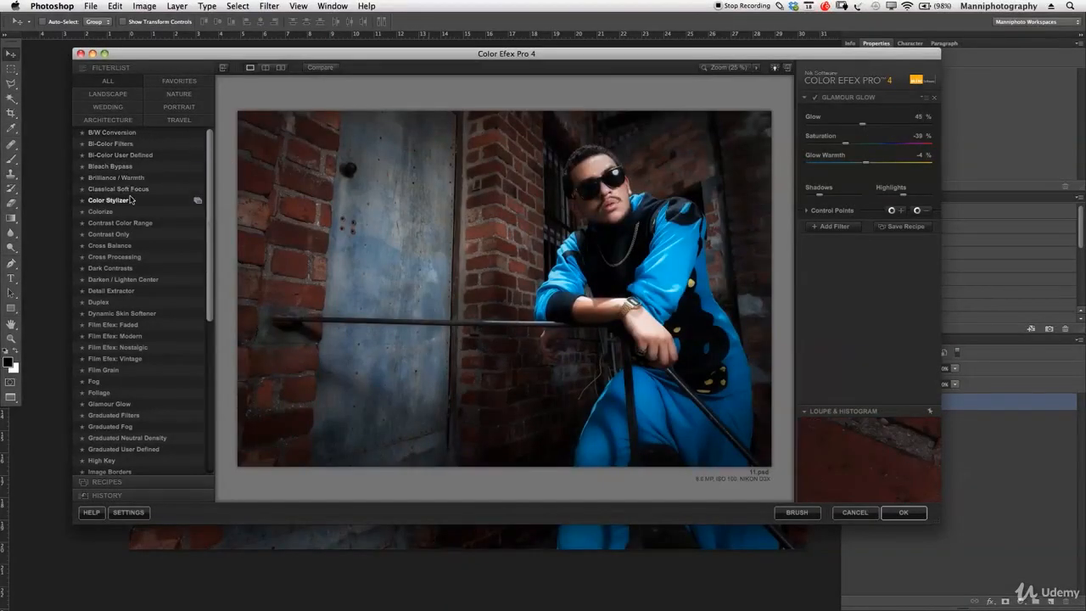
click(117, 258)
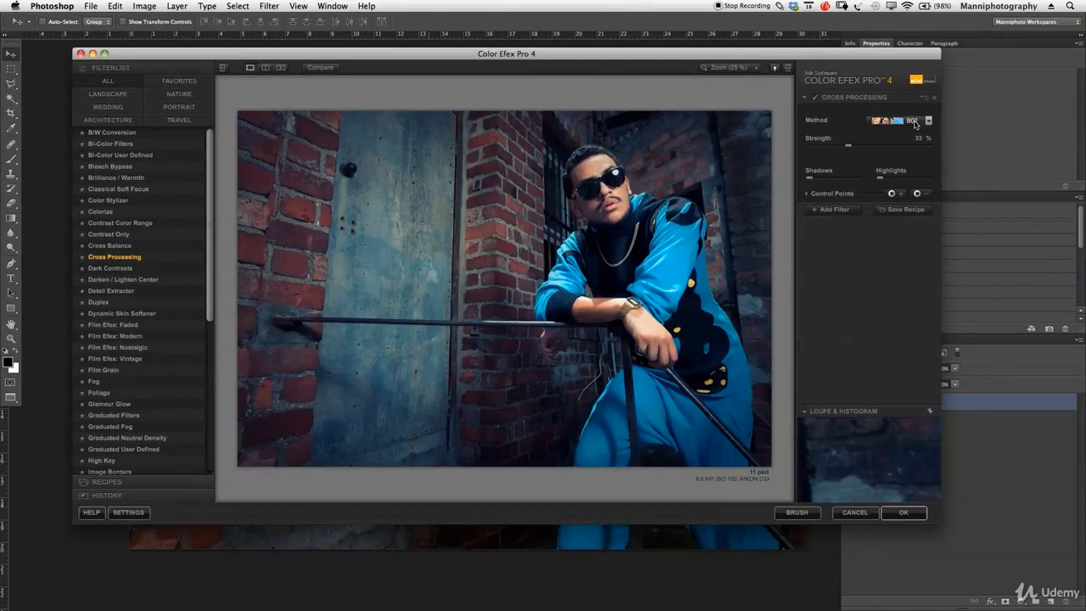
click(913, 121)
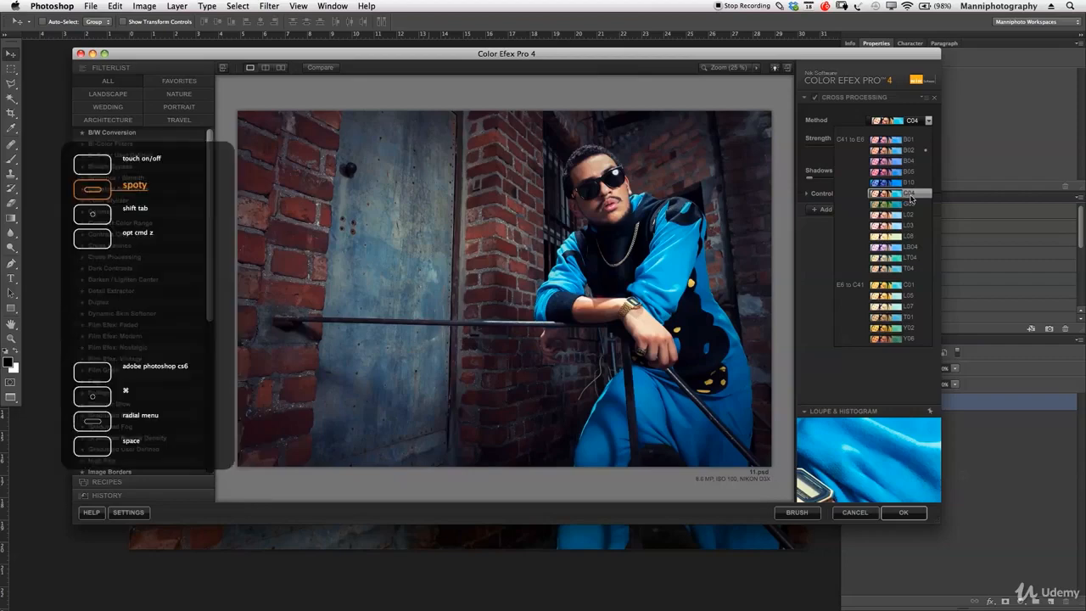
click(907, 195)
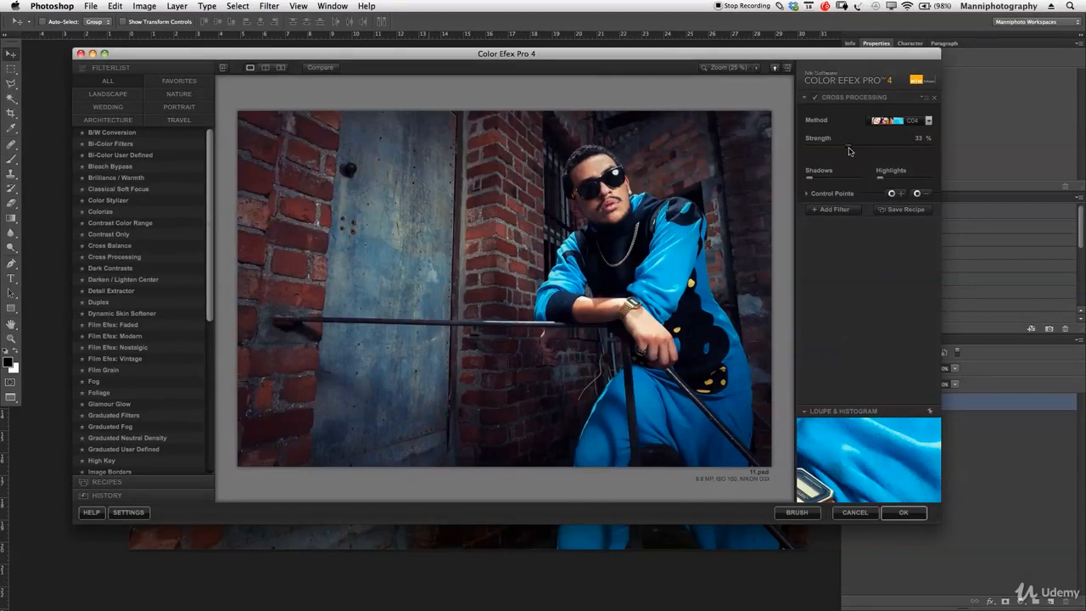
drag(849, 147, 857, 151)
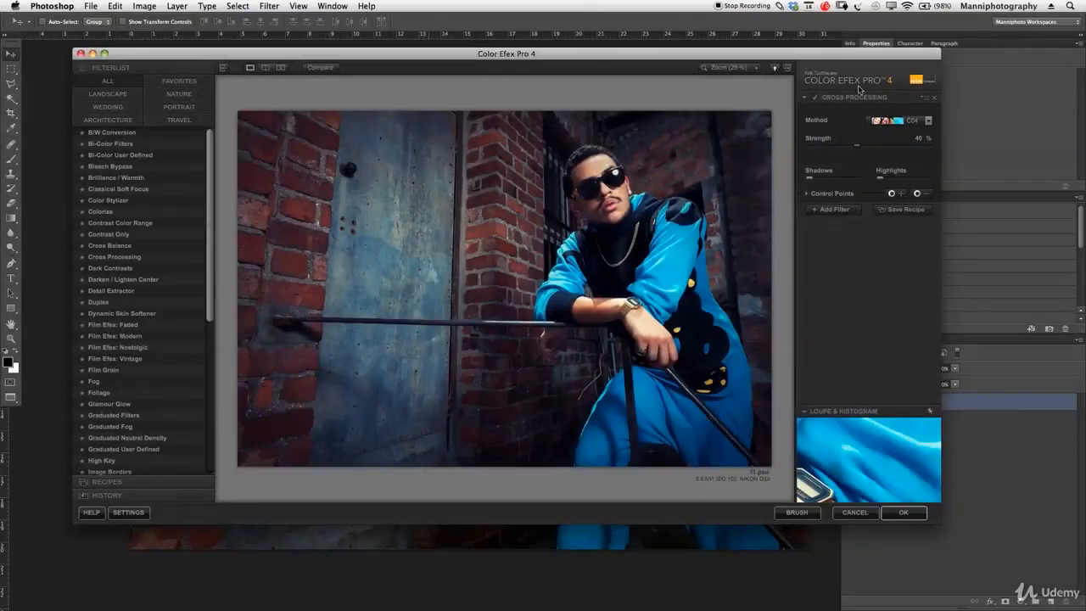
Fine-tune the shadows and highlights sliders of Cross Processing, keeping highlights low, and apply the filter to the image
mouse_move(845, 56)
mouse_down()
mouse_move(760, 48)
mouse_move(845, 68)
mouse_up()
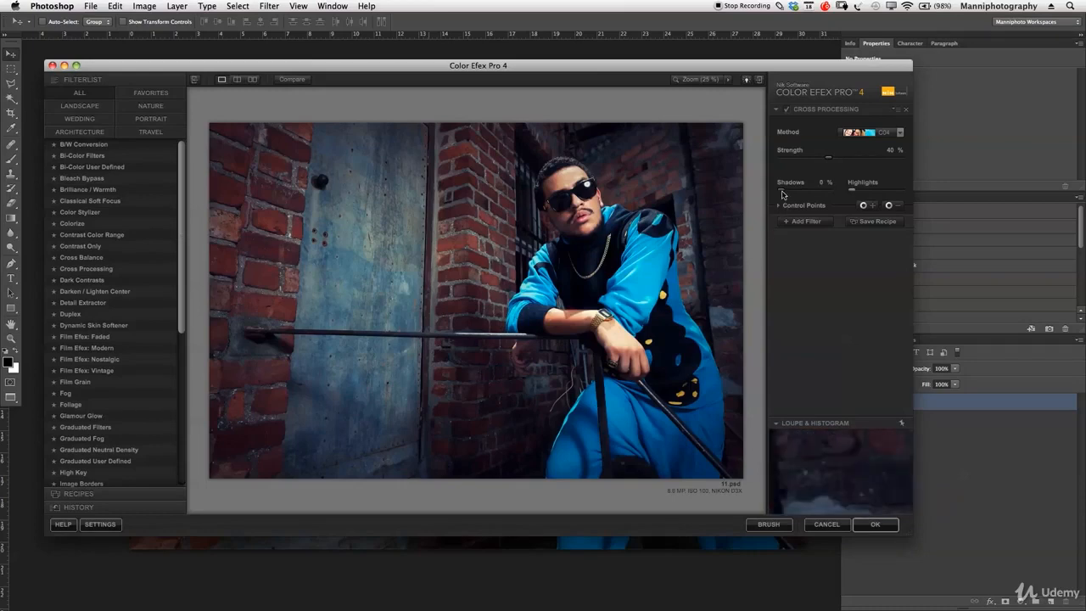
drag(785, 193, 785, 197)
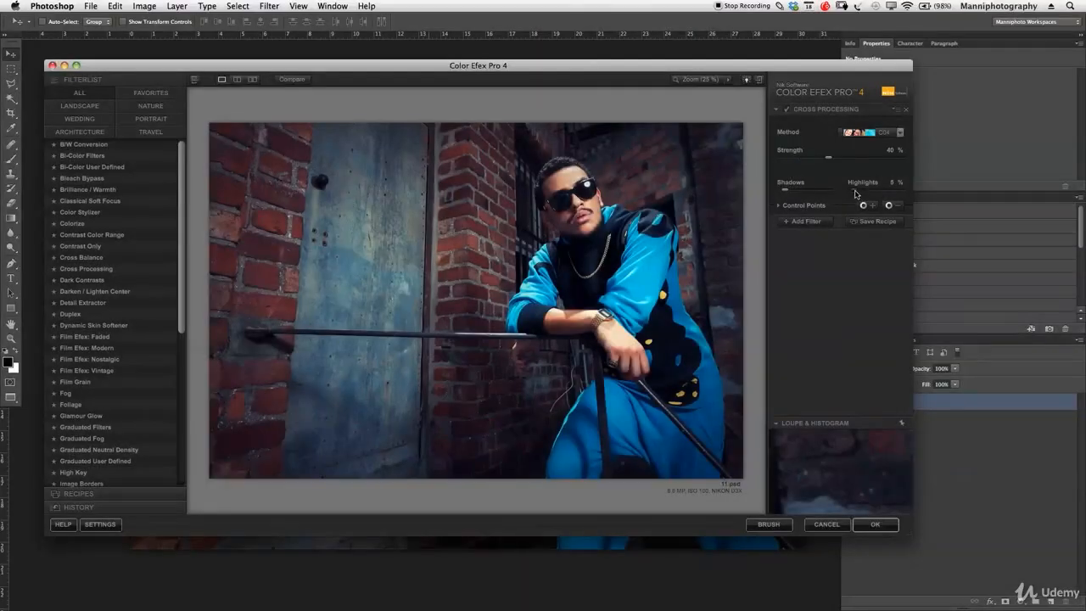
drag(853, 195, 892, 197)
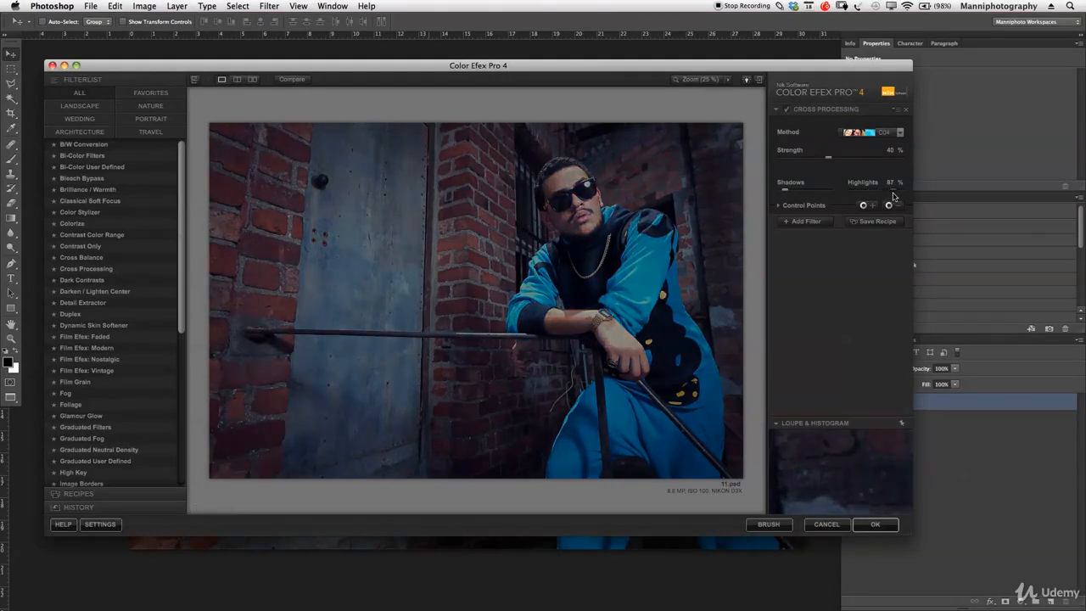
drag(891, 197, 846, 196)
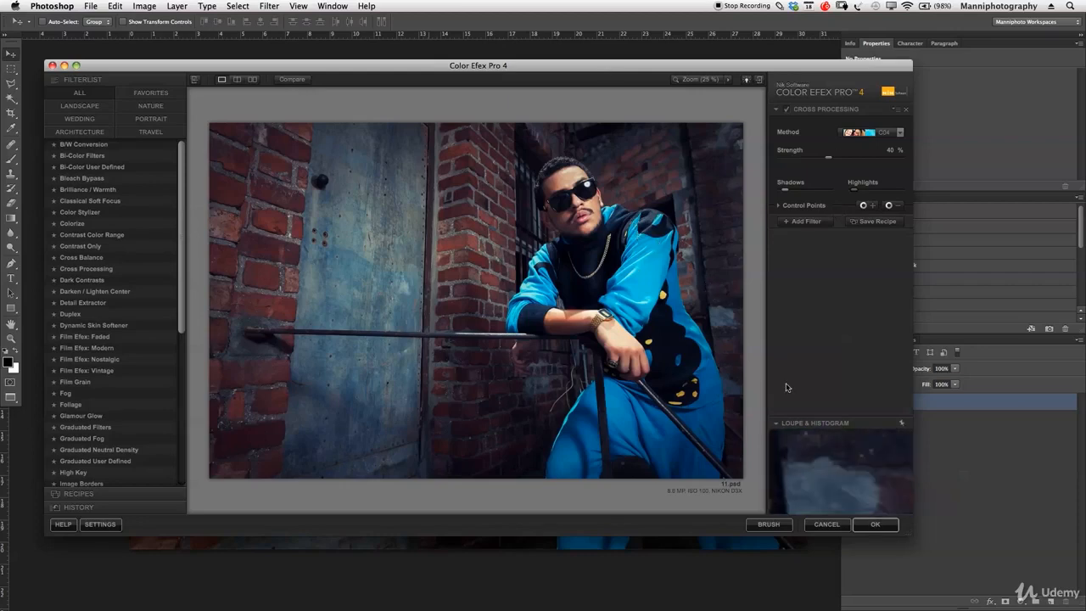
click(863, 524)
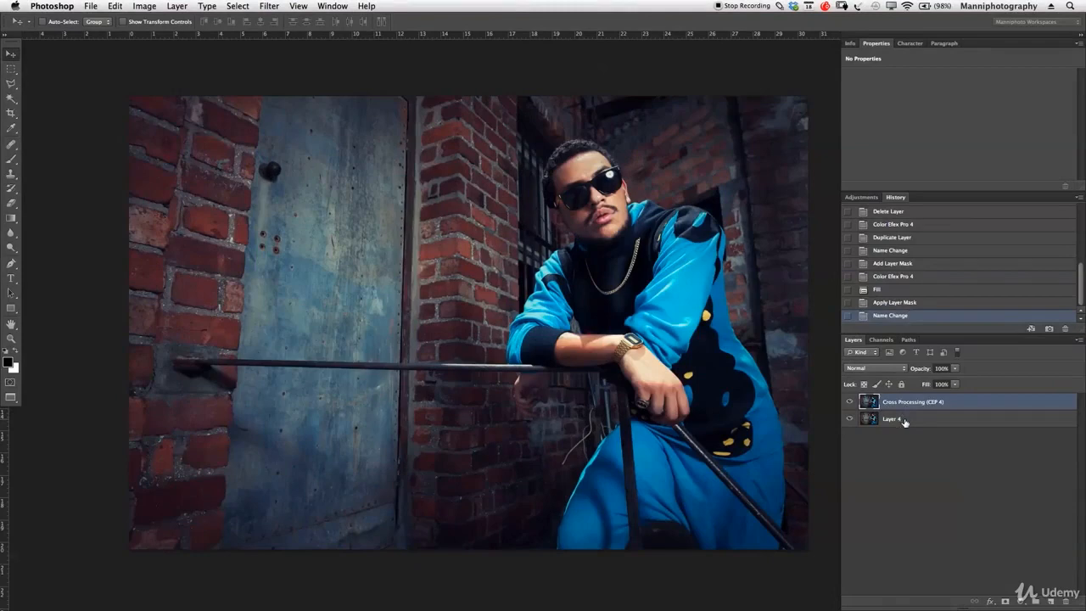
Compare the image with the Cross Processing (CEP 4) layer hidden and shown
click(902, 420)
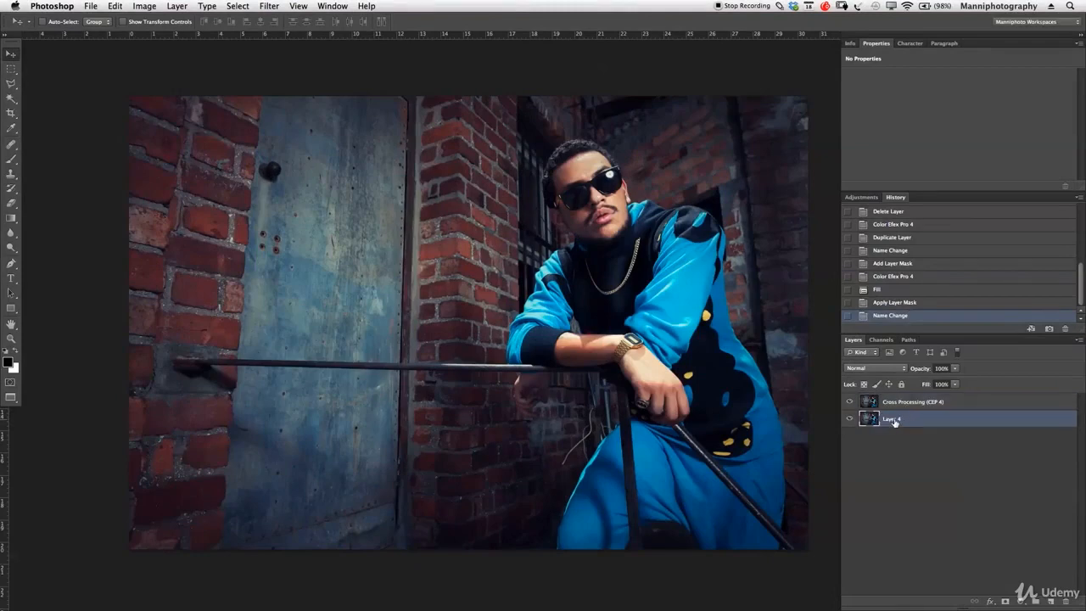
click(899, 405)
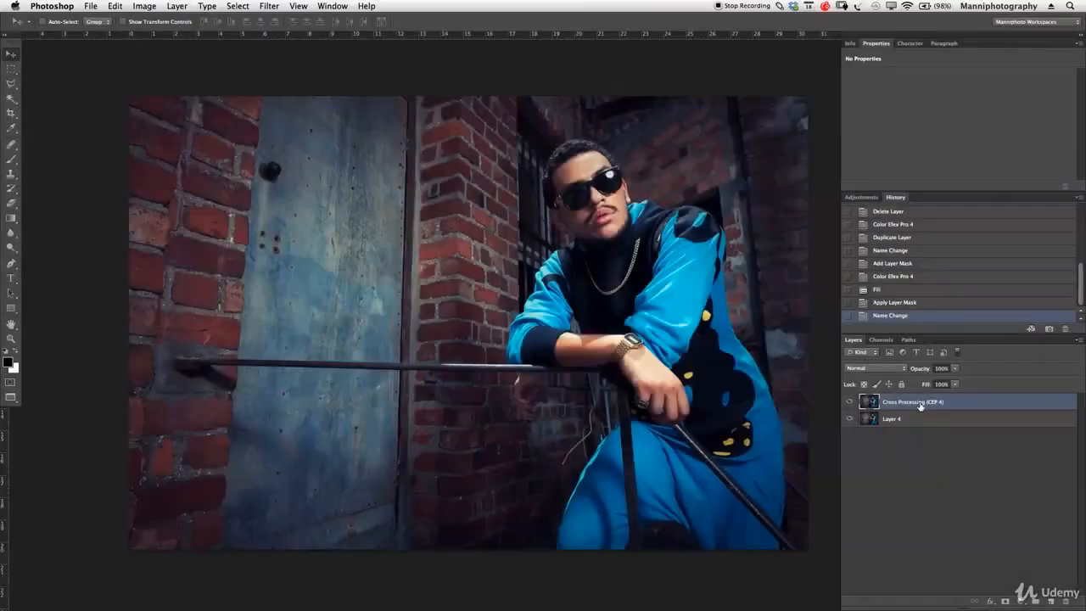
click(850, 403)
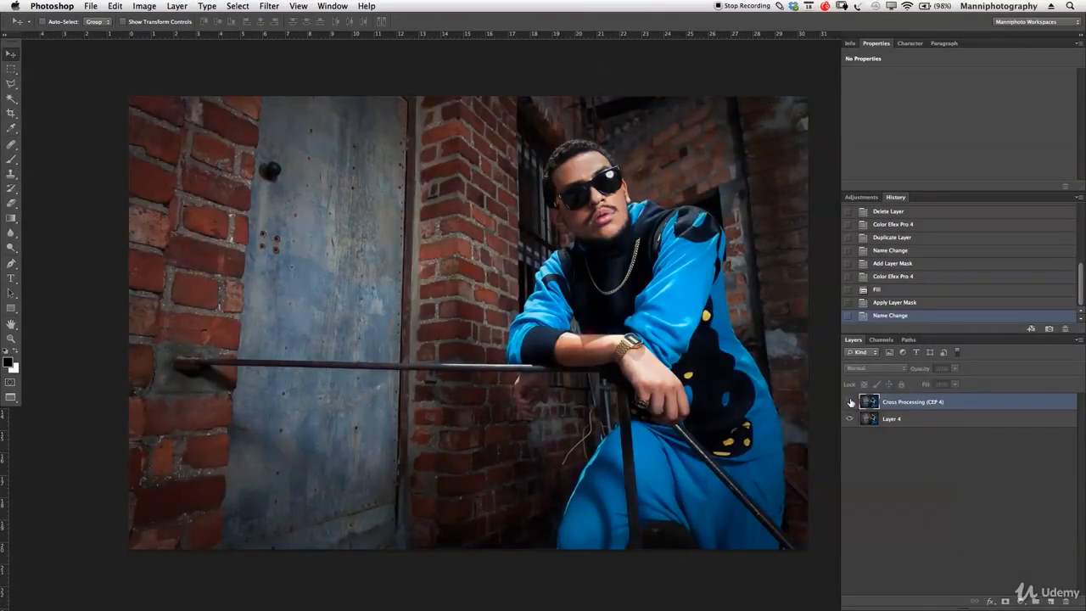
click(850, 402)
click(850, 403)
click(850, 403)
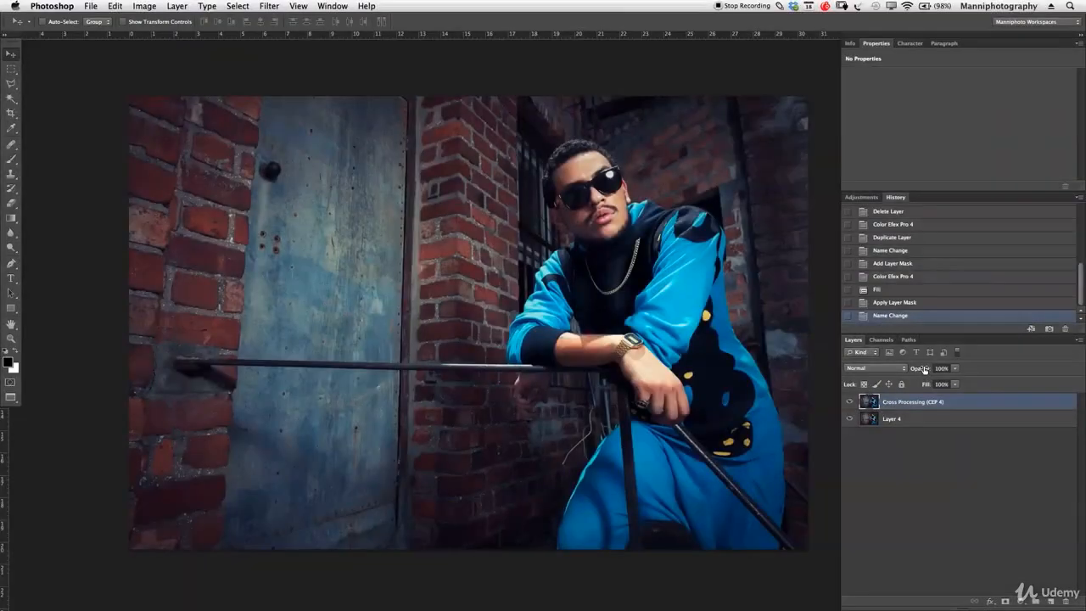
Set the Cross Processing layer's opacity to 69% and compare the image with the layer off and on
drag(924, 369, 906, 371)
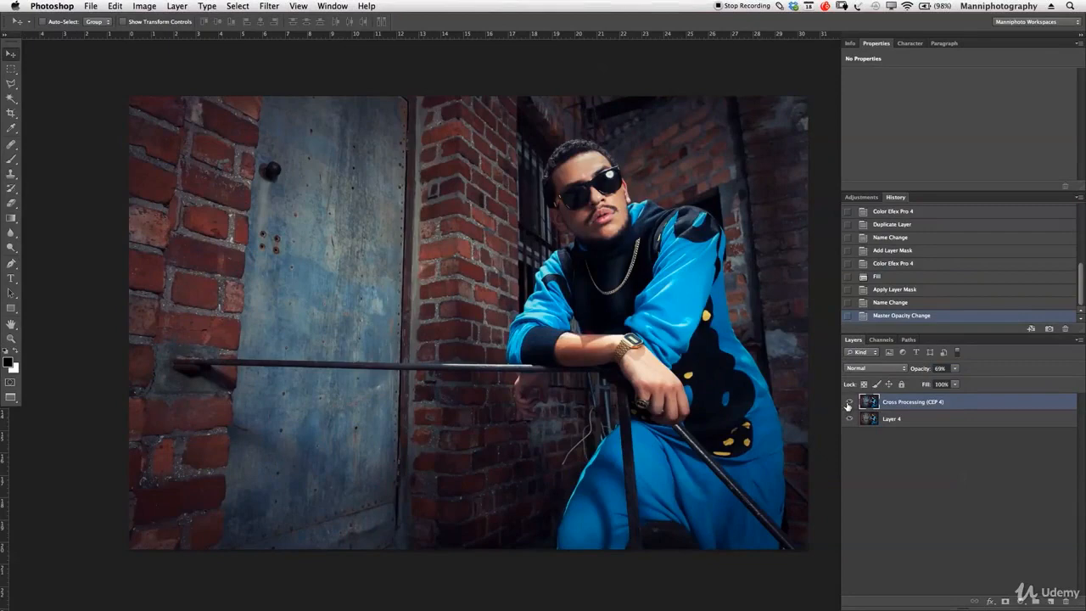
click(849, 405)
click(848, 406)
click(848, 406)
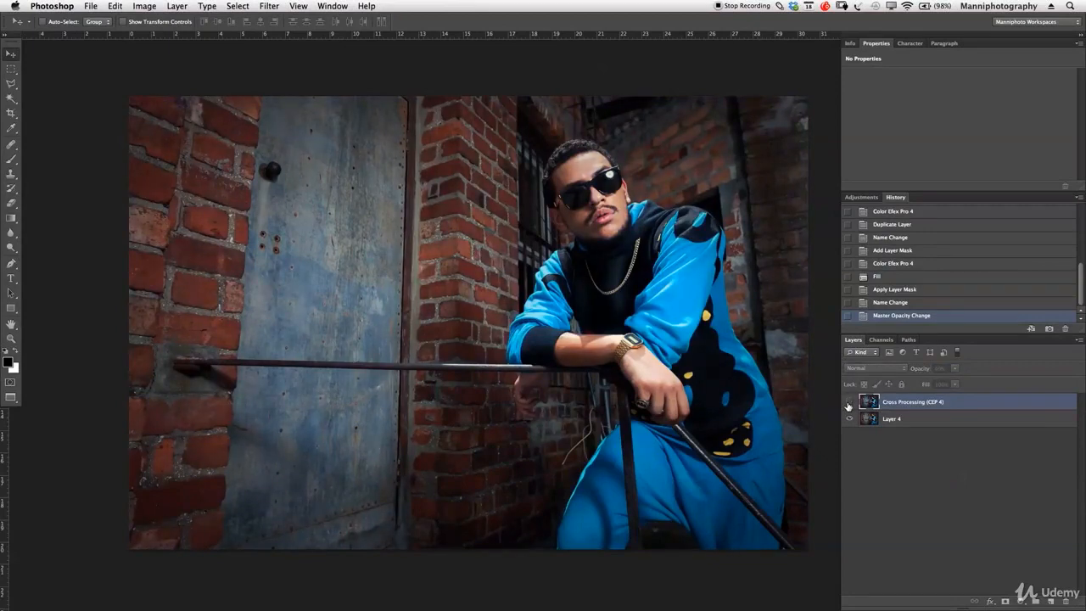
click(848, 406)
click(849, 405)
click(849, 406)
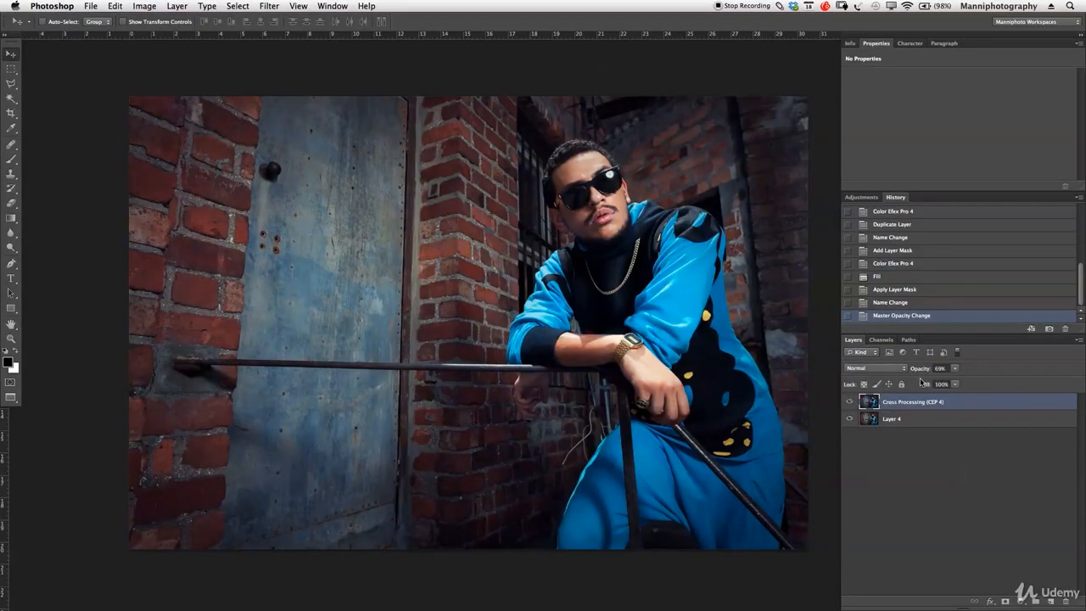
Lower the Cross Processing layer's opacity to 50% and check its effect with the layer off and on
drag(922, 372, 912, 374)
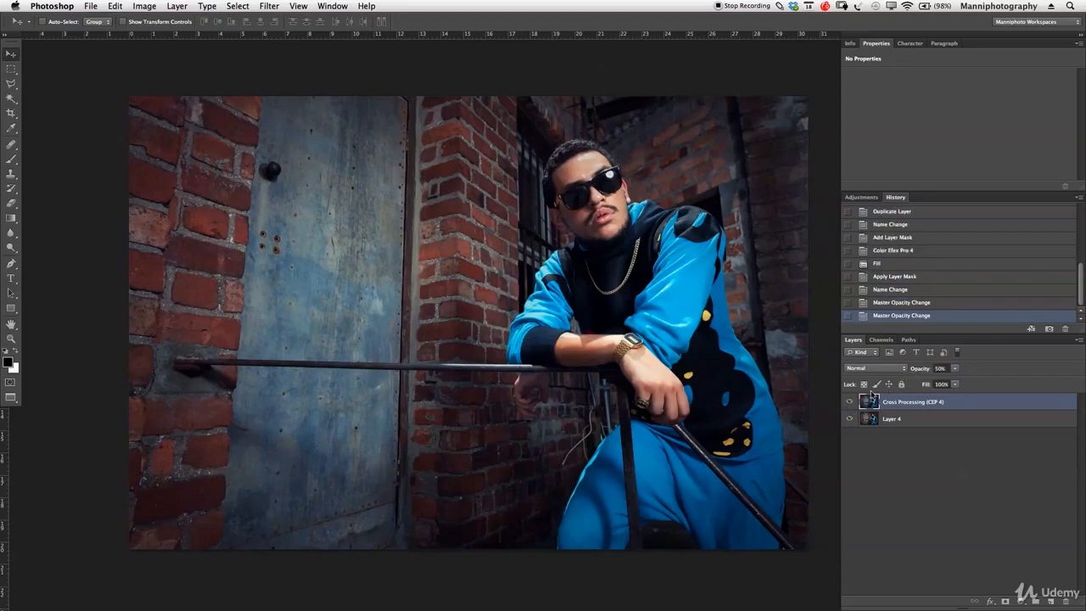
click(849, 402)
click(851, 402)
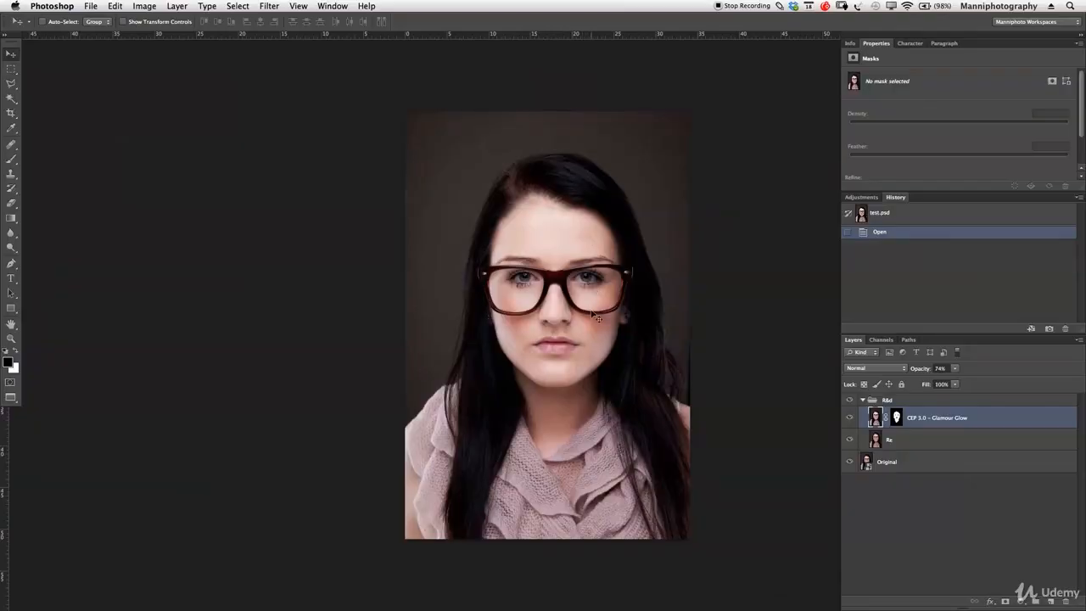
Examine the woman's face up close in test.psd with the Glamour Glow layer hidden and the Re layer toggled off and on
drag(591, 302, 559, 301)
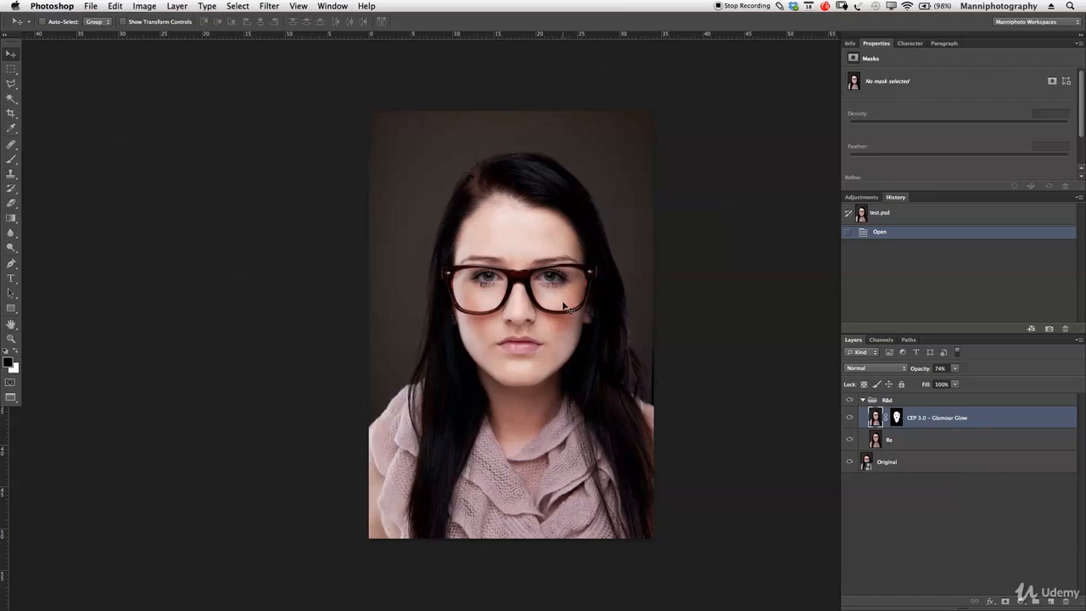
key(z)
mouse_move(566, 310)
mouse_down()
mouse_move(574, 293)
mouse_move(574, 320)
mouse_up()
drag(515, 398, 520, 393)
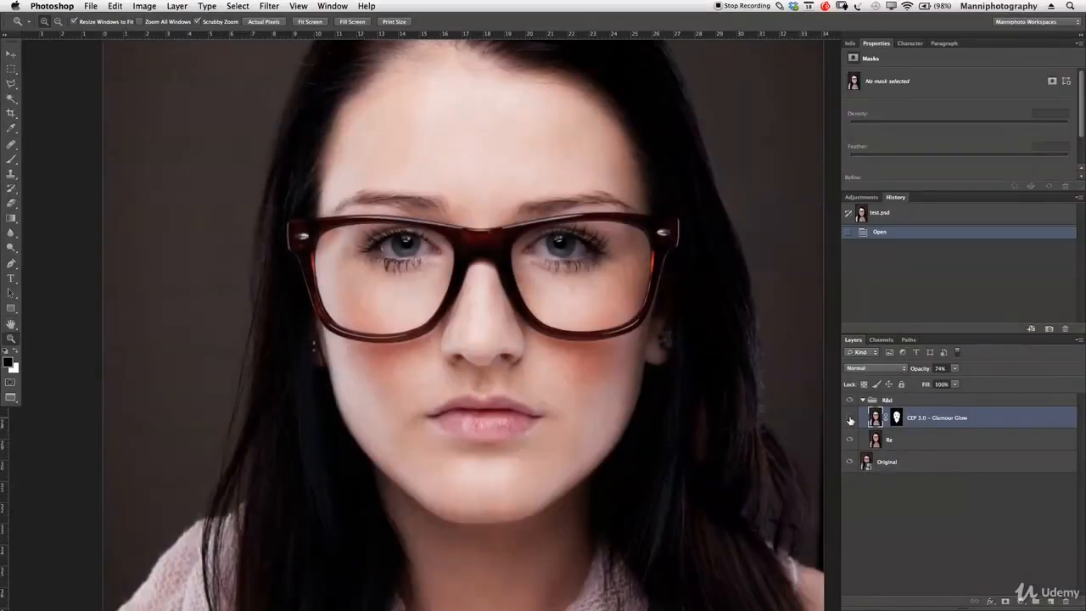
click(849, 419)
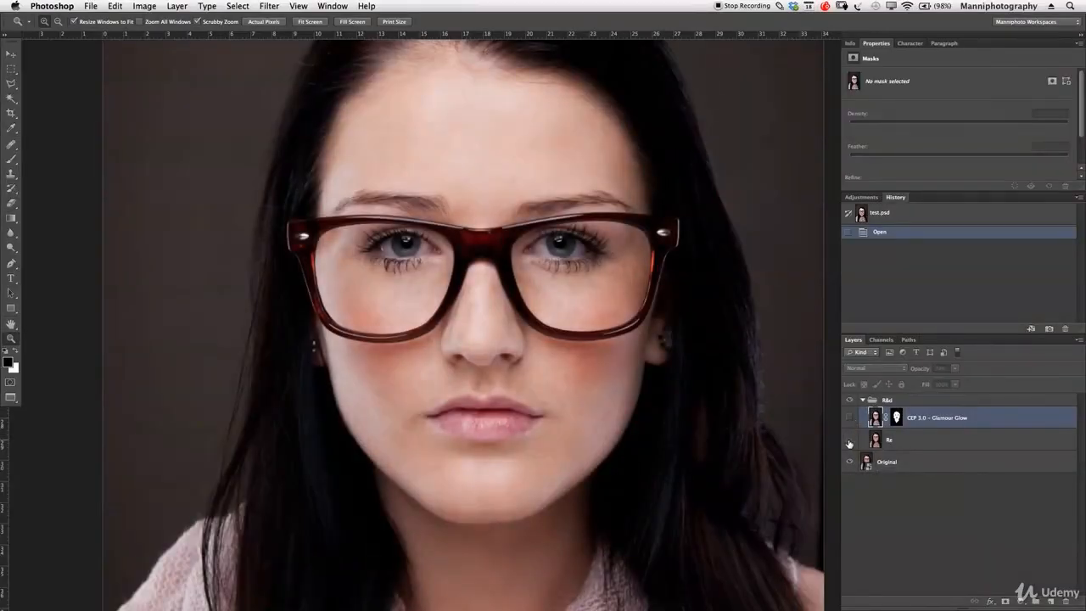
click(850, 441)
click(850, 441)
click(851, 441)
click(850, 441)
click(850, 441)
click(850, 441)
Compare the portrait with the CEP 3.0 - Glamour Glow layer off and on, and delete that layer
click(851, 416)
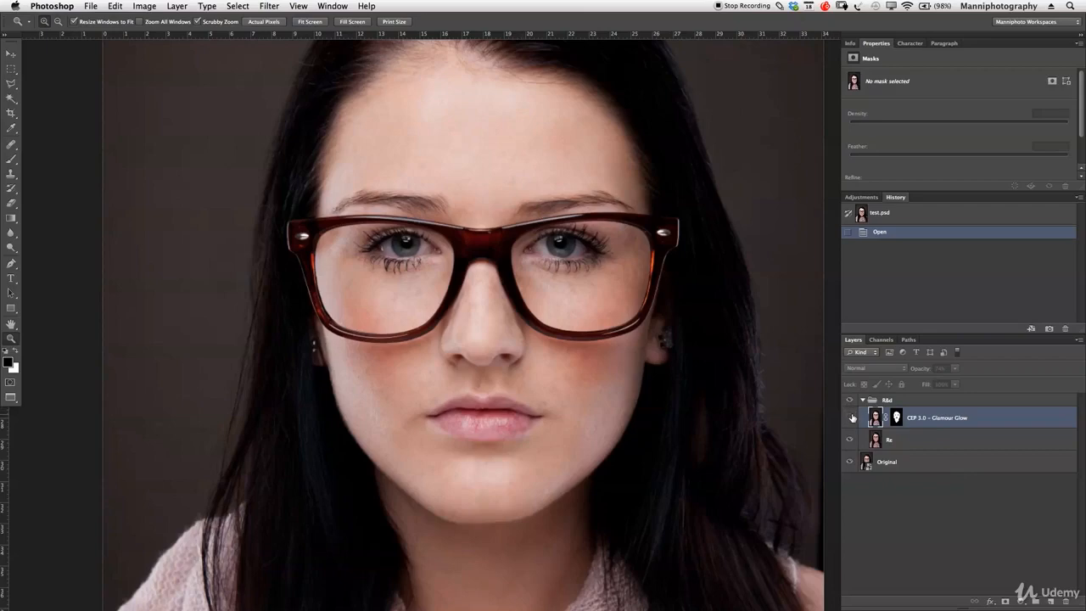
click(851, 420)
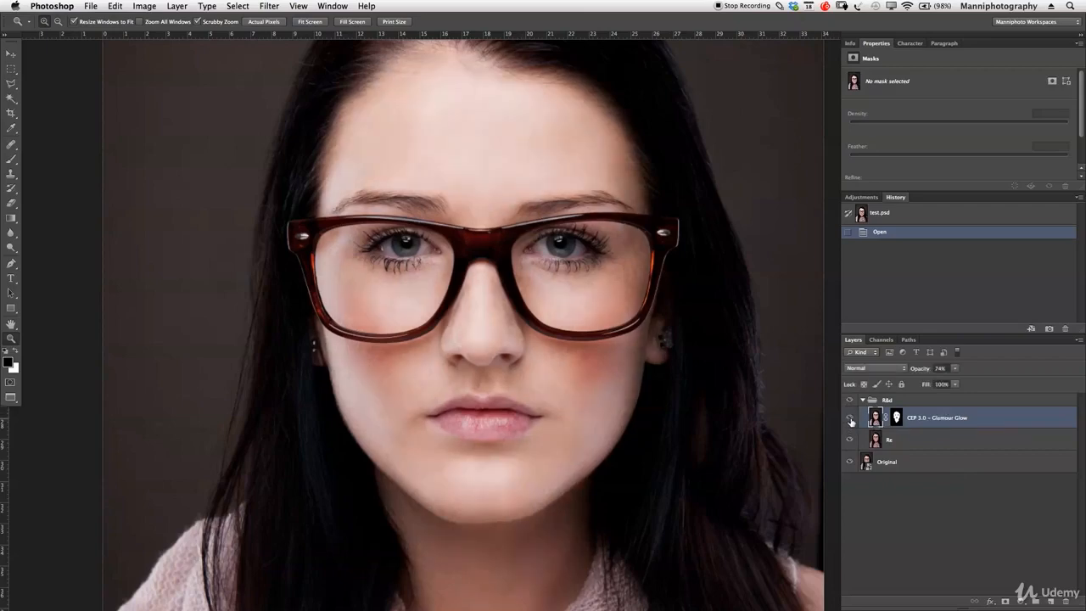
click(851, 420)
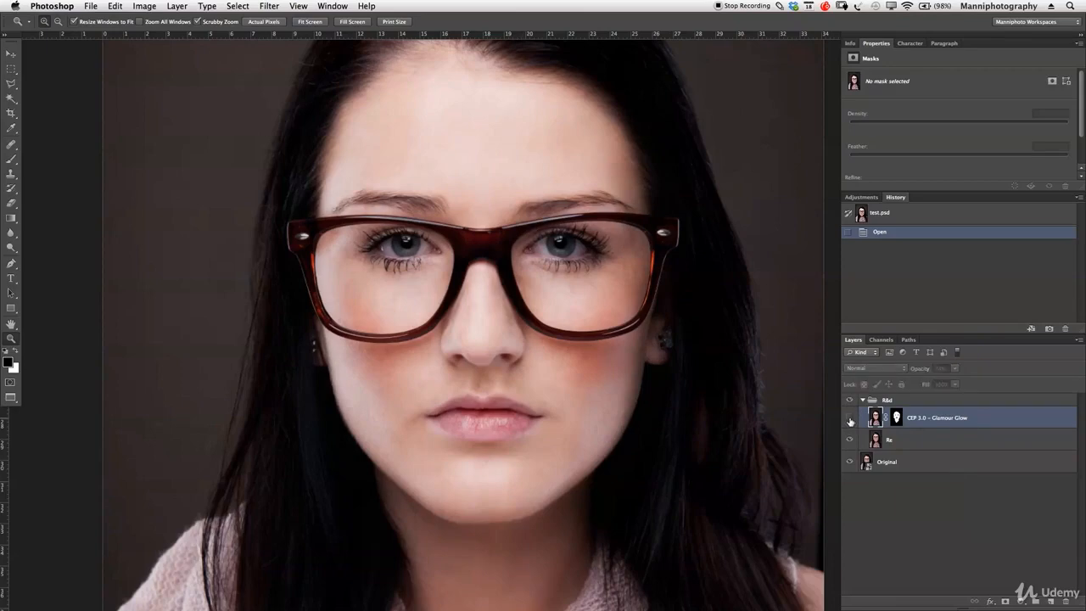
click(851, 420)
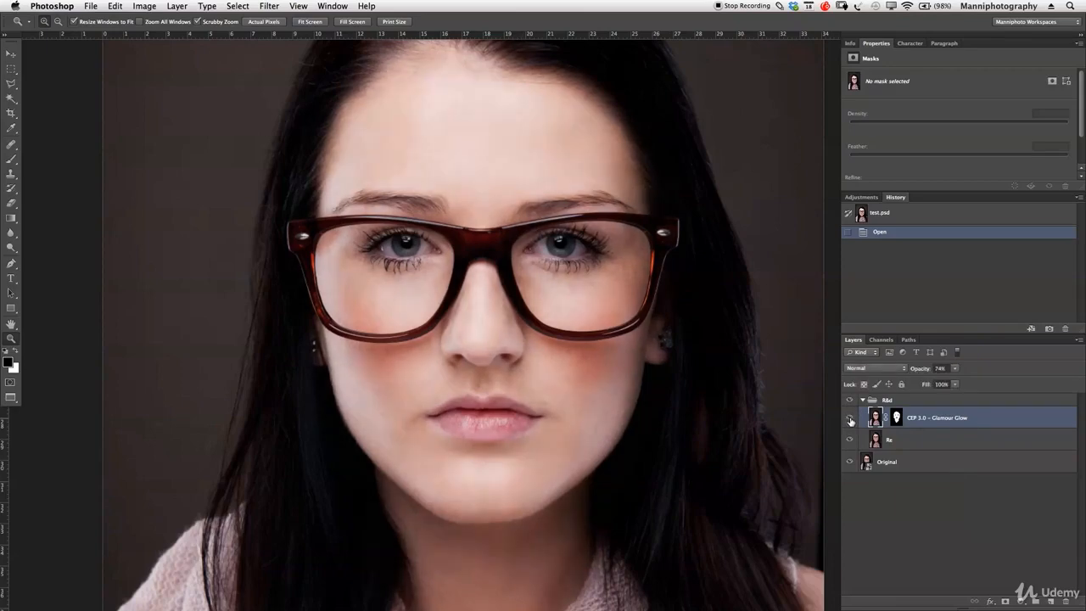
click(851, 420)
click(851, 420)
key(Delete)
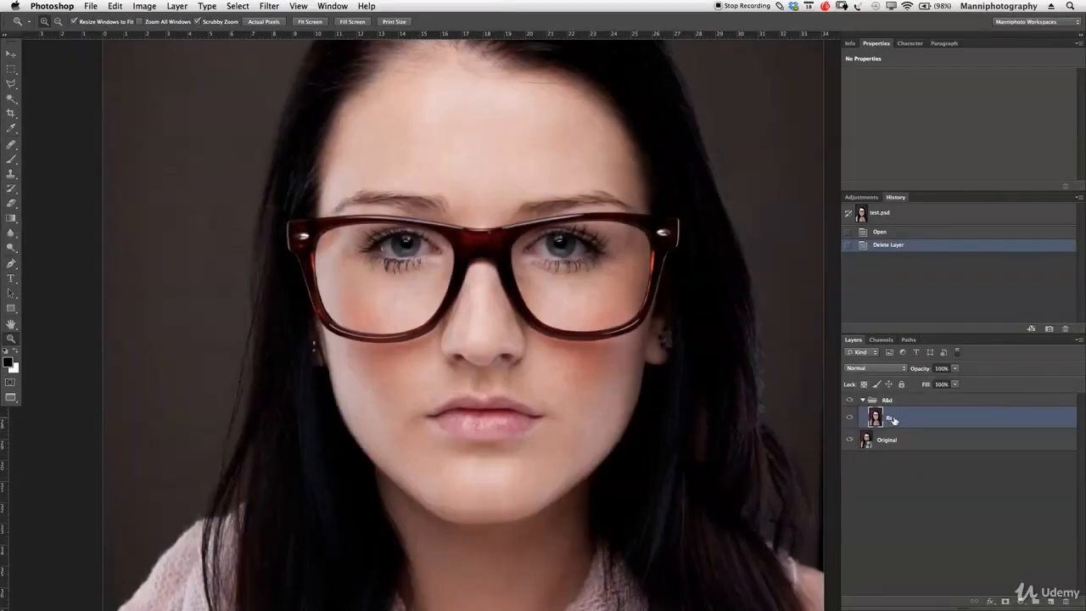
Open Color Efex Pro 4 on the Re layer and choose the Glamour Glow filter
click(269, 6)
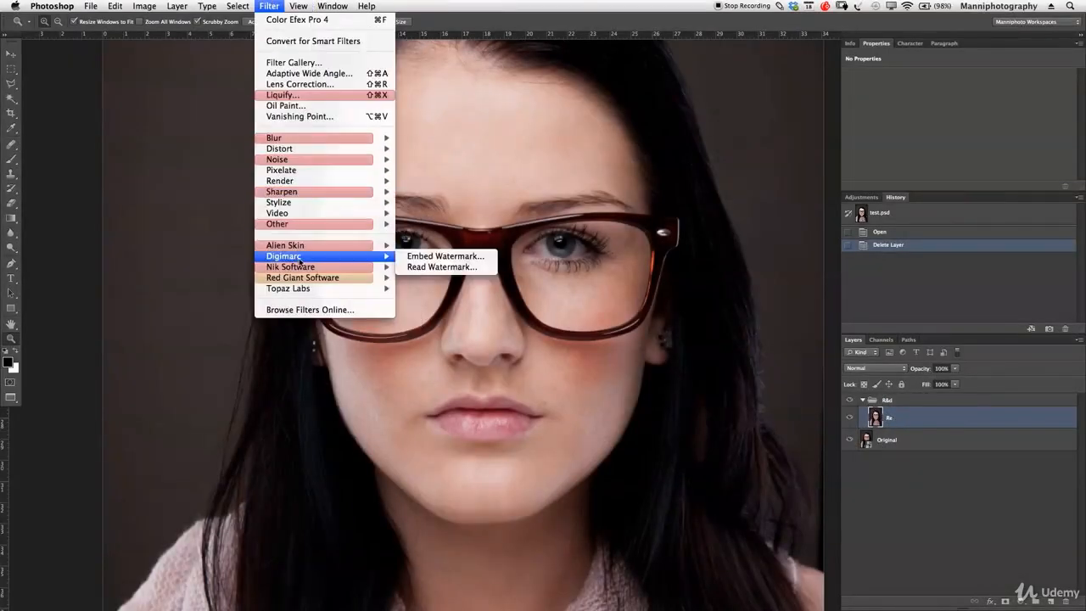
click(436, 266)
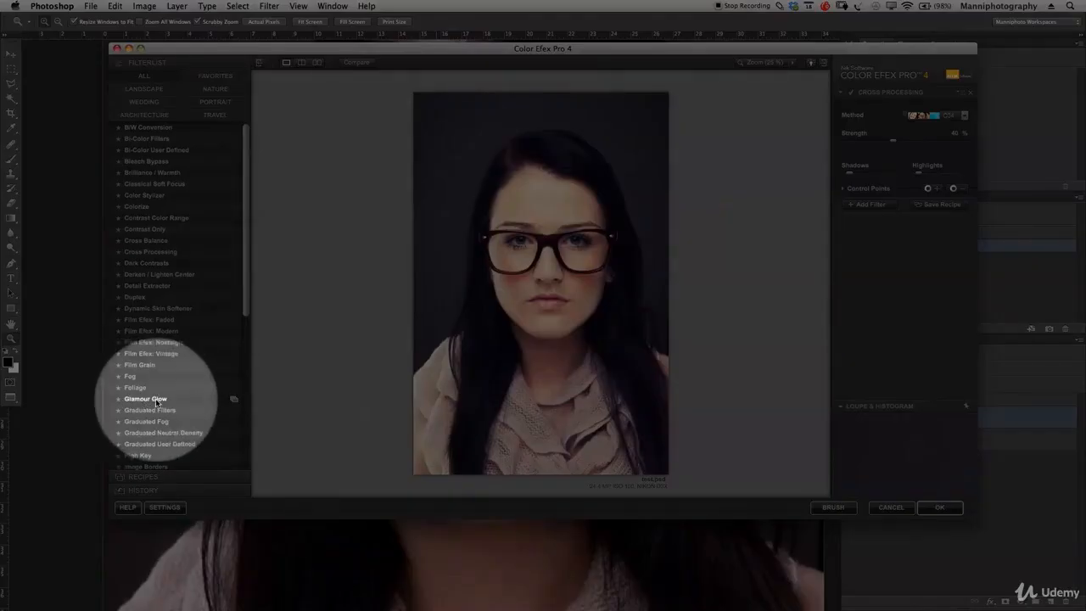
click(156, 400)
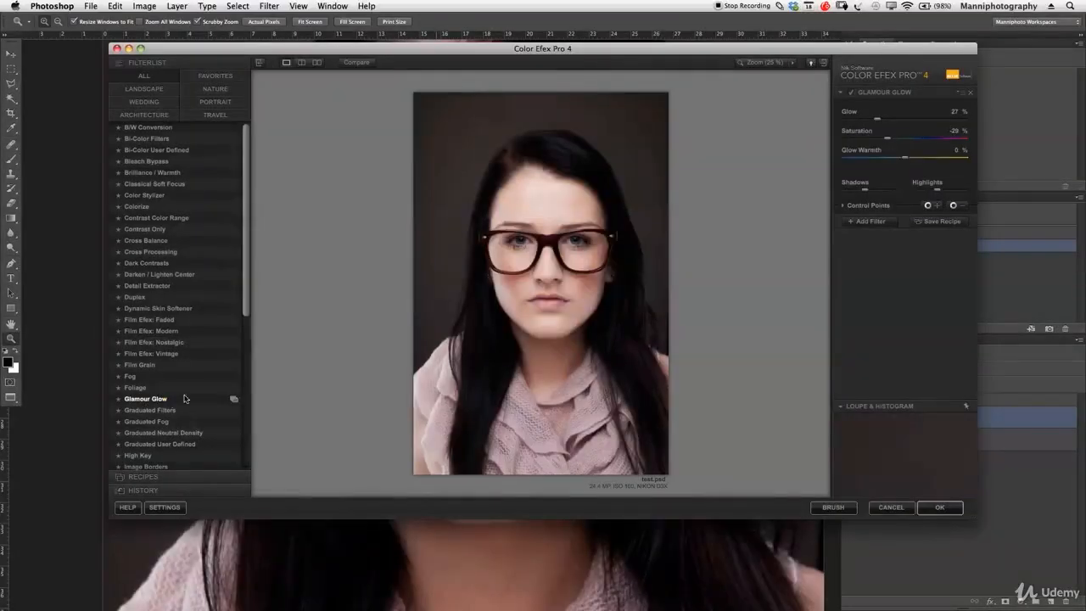
Set the Glamour Glow filter's Glow to 50% while viewing the woman's face up close
click(768, 64)
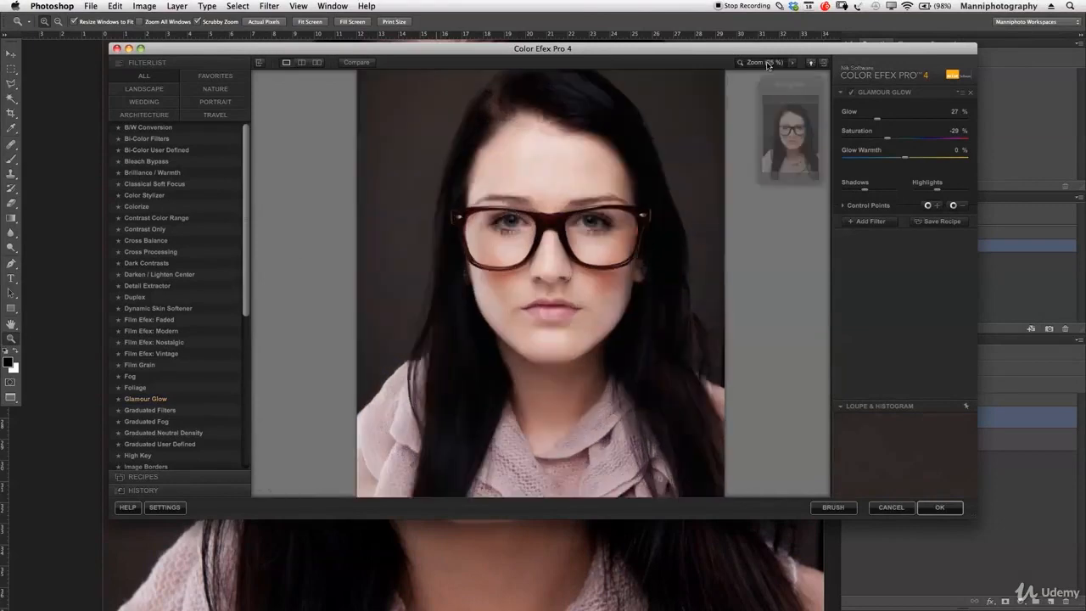
drag(784, 155, 793, 142)
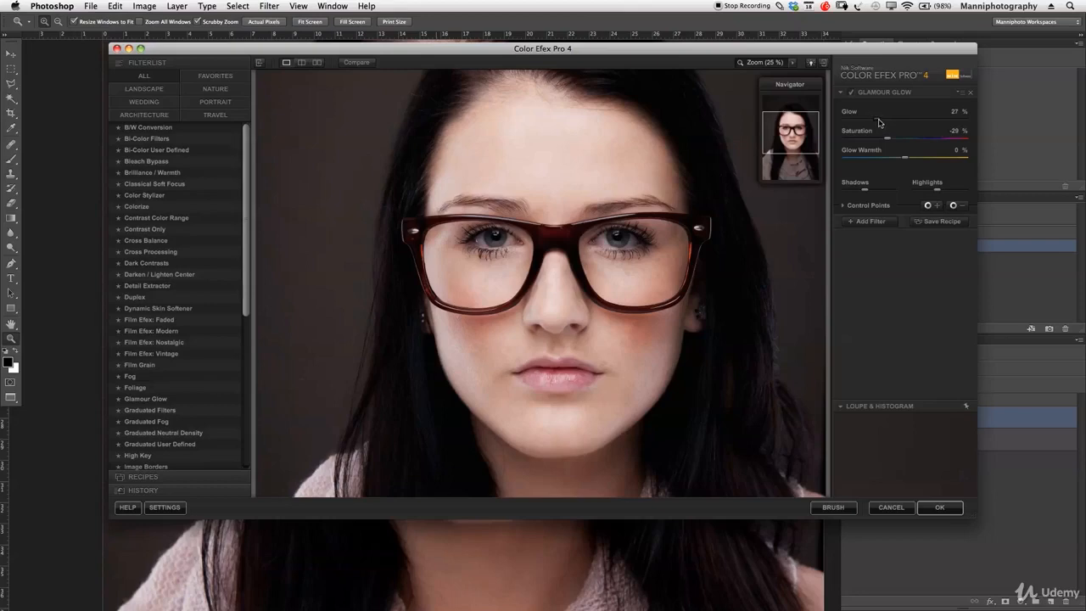
drag(880, 124, 903, 124)
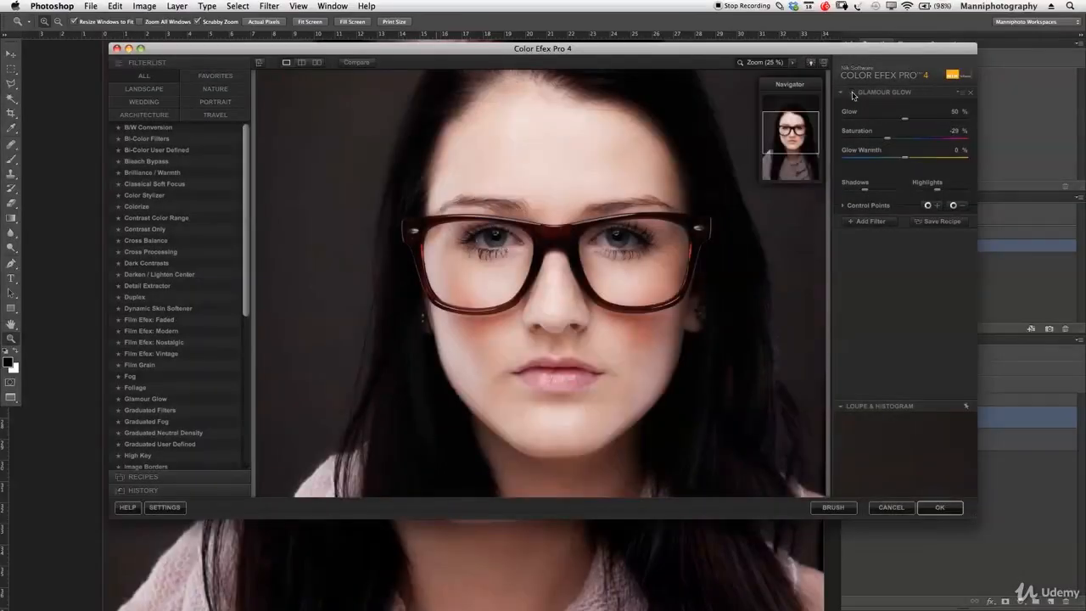
Compare the portrait preview with the Glamour Glow filter switched off and on
click(853, 93)
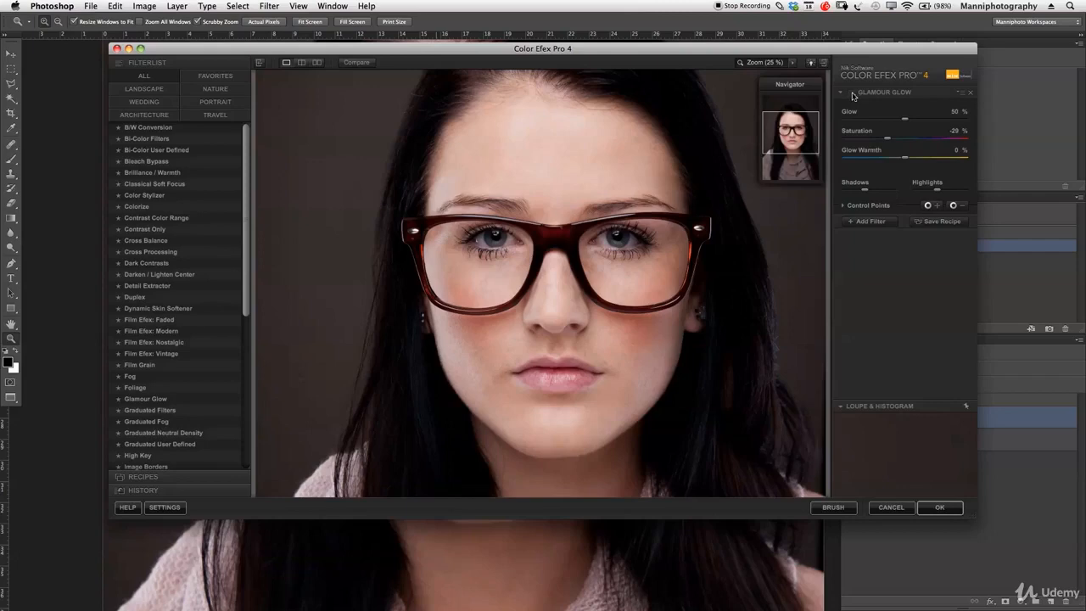
click(853, 93)
click(853, 93)
click(853, 93)
click(852, 94)
click(852, 93)
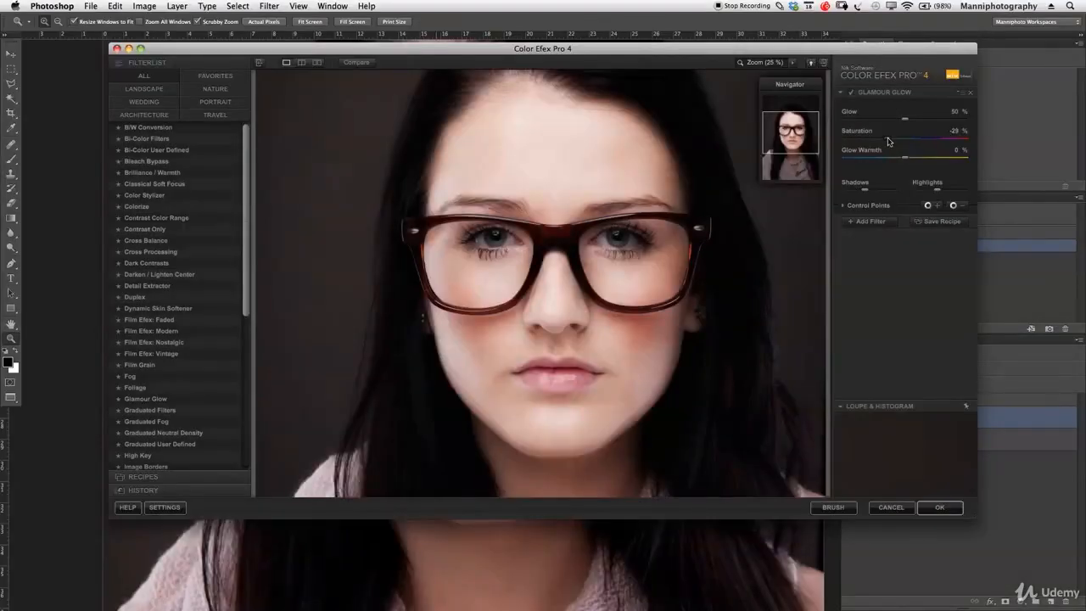
Set Glamour Glow's Saturation to -32% and Glow Warmth to -11%, fine-tune the highlights protection, and apply the filter
drag(889, 141, 886, 141)
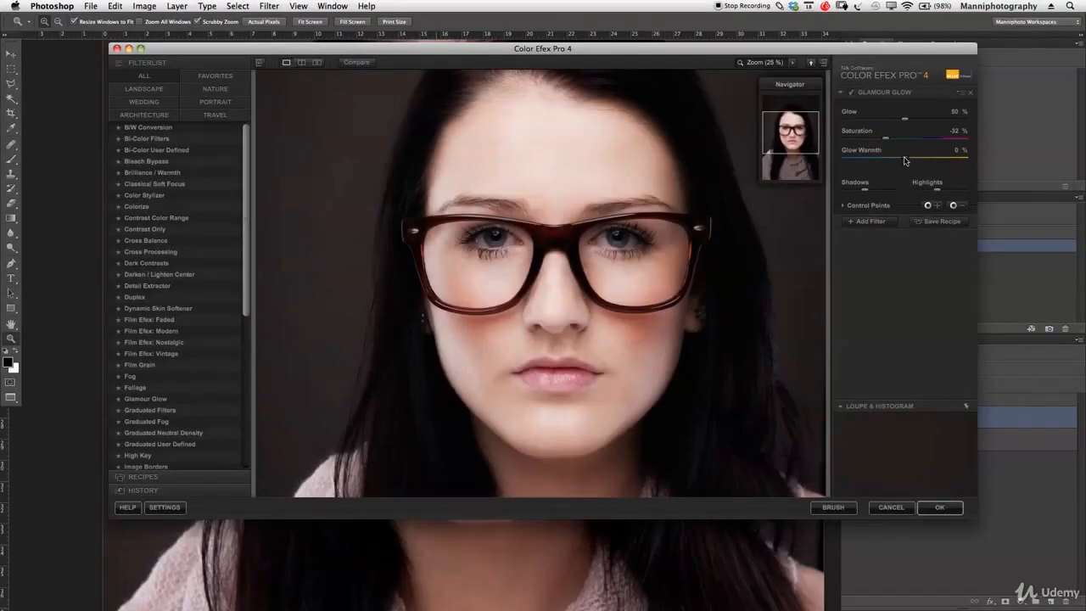
drag(904, 160, 903, 160)
mouse_move(947, 192)
mouse_down()
mouse_move(922, 194)
mouse_move(938, 196)
mouse_up()
click(939, 507)
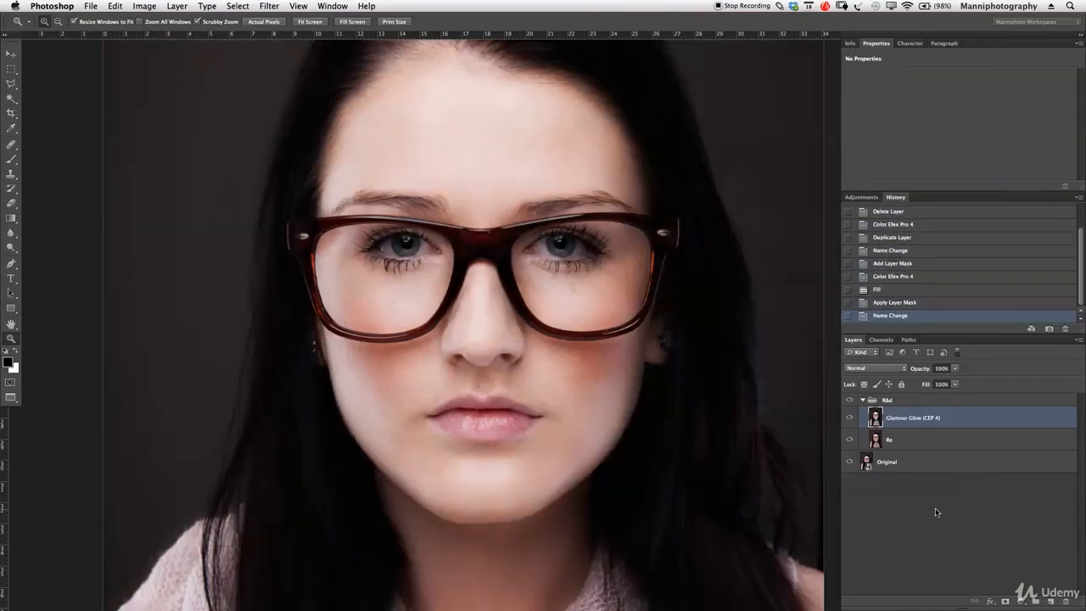
Compare the whole portrait with the Glamour Glow (CEP 4) layer hidden and shown
drag(603, 379, 596, 405)
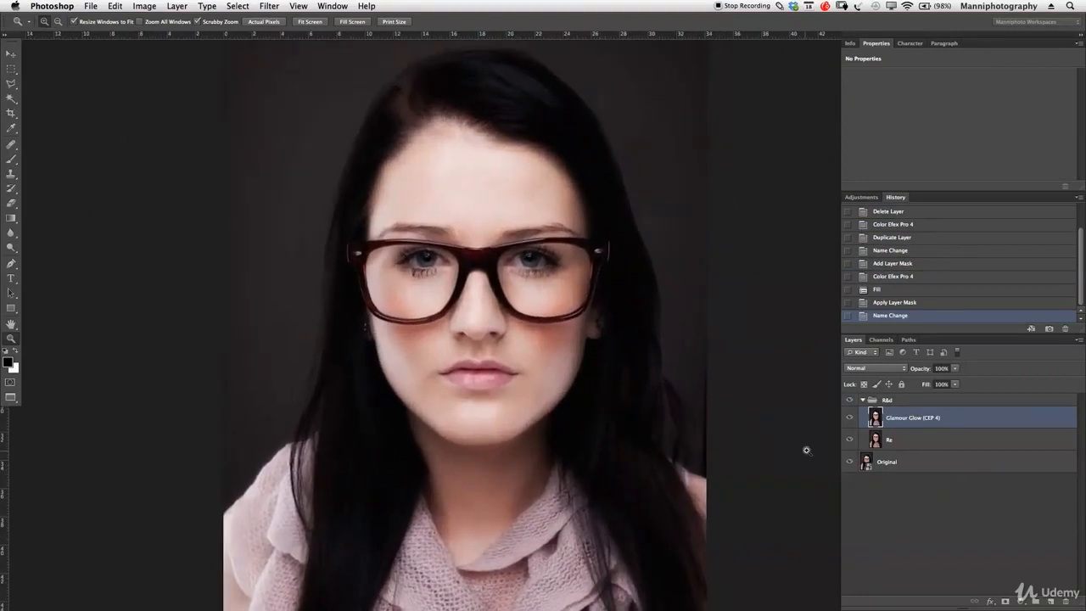
key(F1)
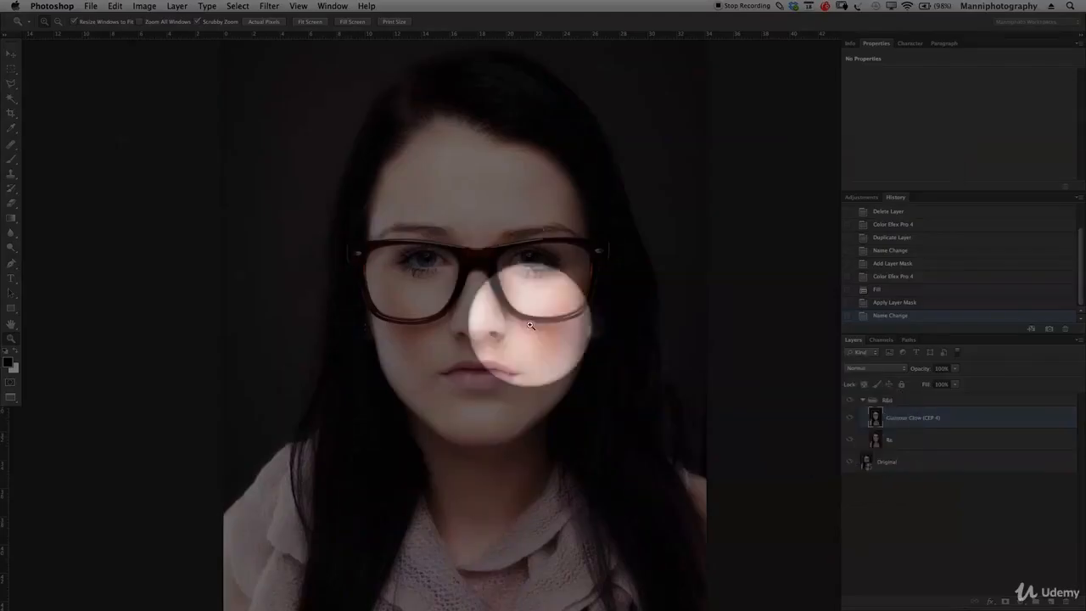
key(F1)
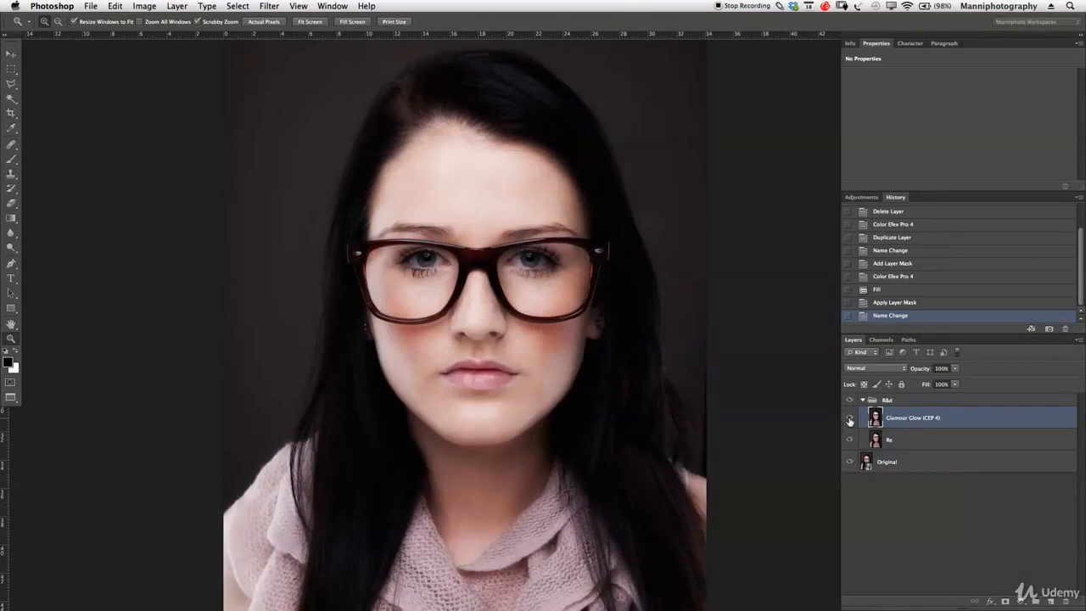
click(850, 421)
click(851, 421)
click(850, 421)
click(850, 421)
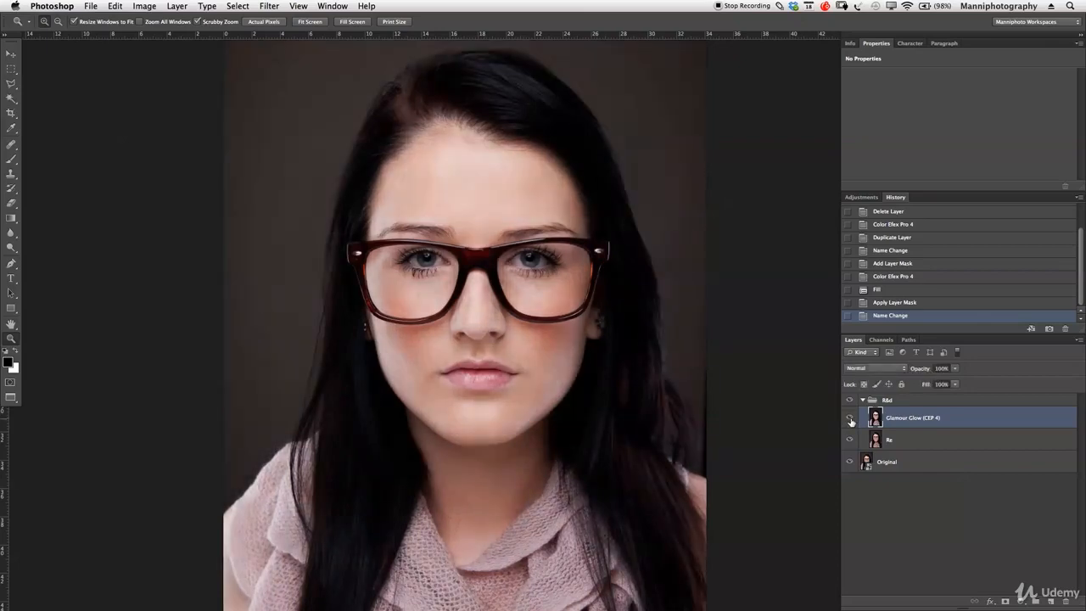
click(851, 421)
click(850, 421)
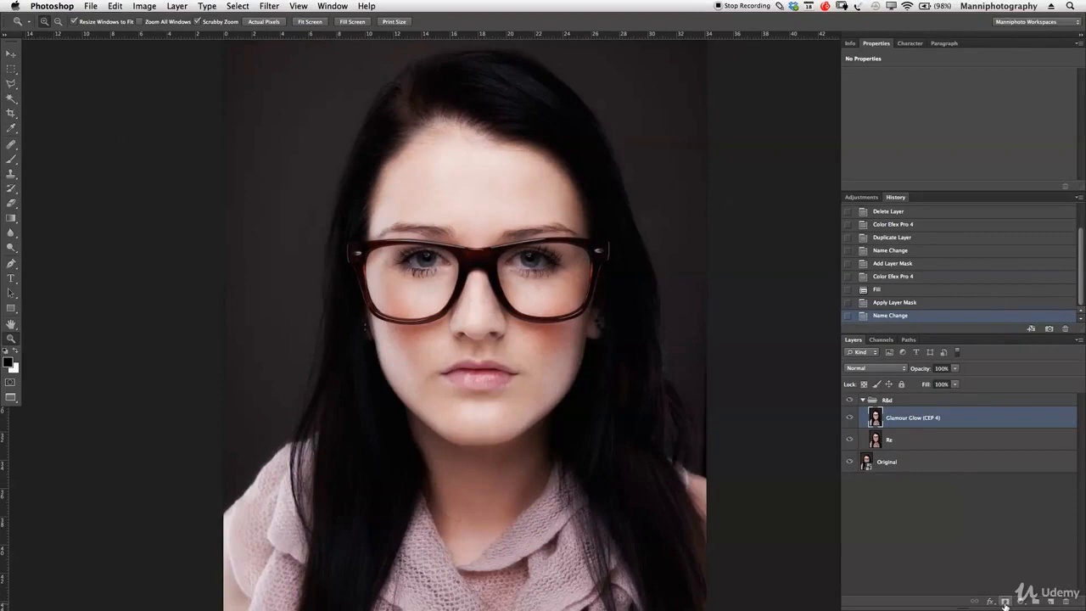
Add a black mask to the Glamour Glow (CEP 4) layer and ready the Brush tool with a white foreground
alt+click(1005, 601)
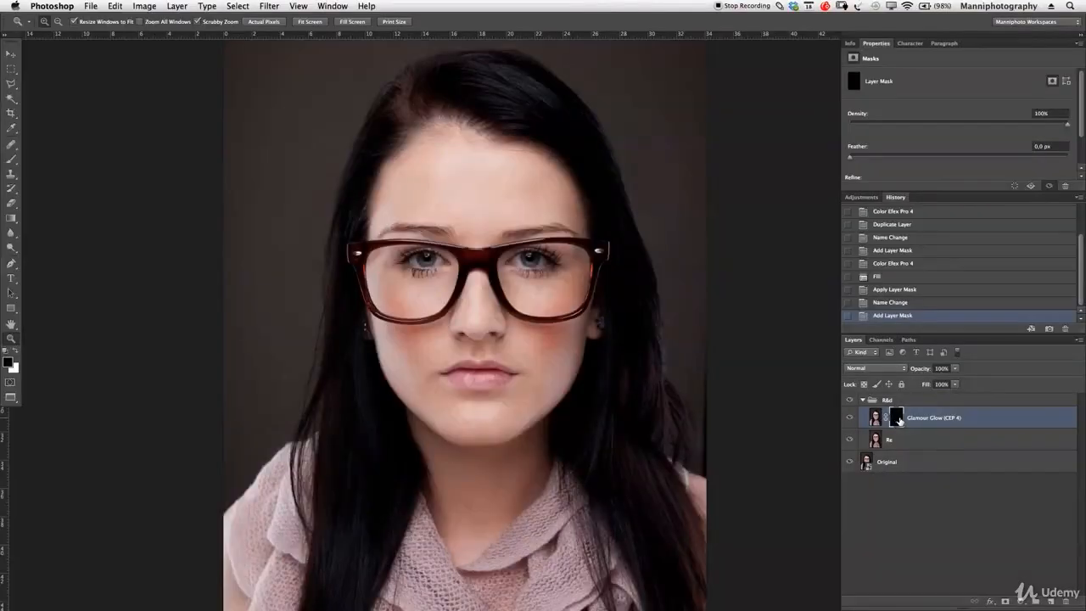
click(11, 159)
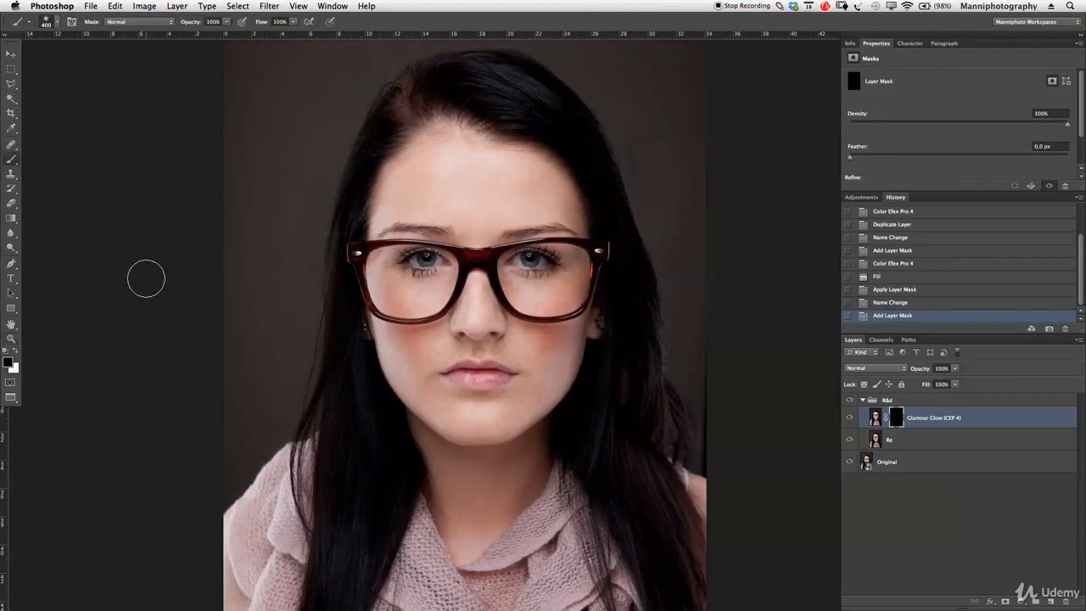
click(13, 349)
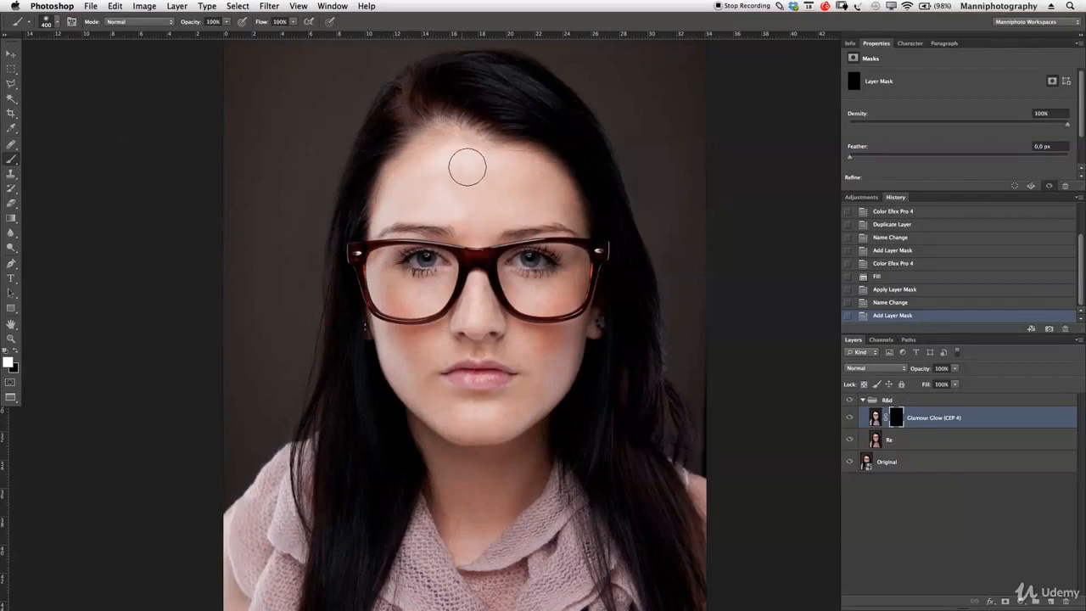
Paint white on the Glamour Glow mask over the forehead, cheeks, nose, eye area and chin to reveal the glow on the face
mouse_move(442, 144)
mouse_down()
mouse_move(387, 195)
mouse_move(423, 155)
mouse_move(493, 151)
mouse_move(563, 184)
mouse_move(578, 213)
mouse_move(546, 188)
mouse_move(491, 172)
mouse_move(443, 184)
mouse_move(519, 196)
mouse_move(475, 230)
mouse_move(367, 228)
mouse_move(569, 225)
mouse_move(527, 229)
mouse_move(567, 225)
mouse_move(561, 195)
mouse_move(399, 225)
mouse_up()
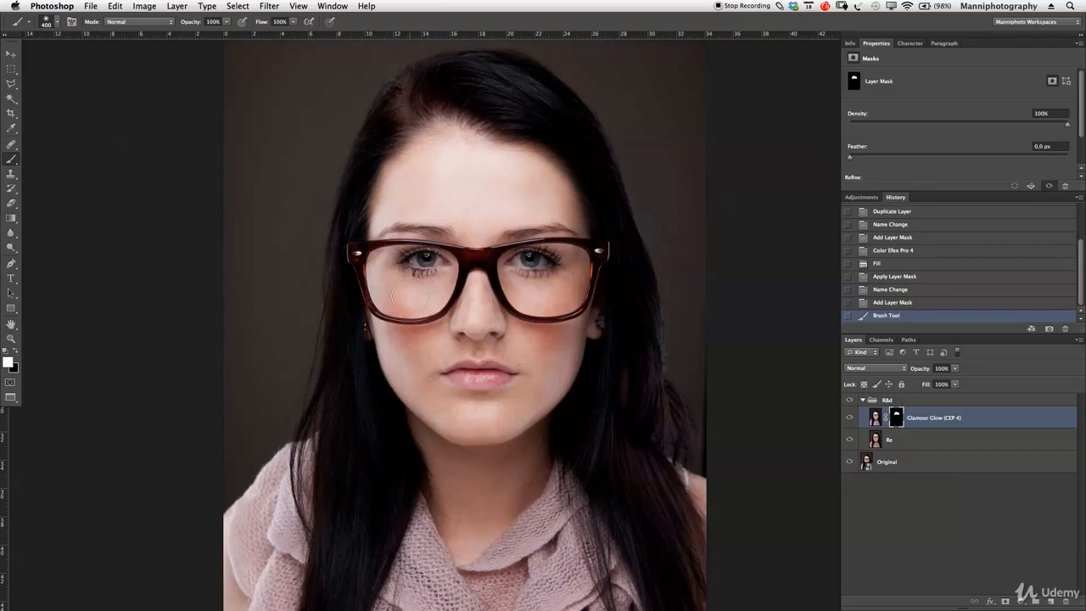
mouse_move(429, 304)
mouse_down()
mouse_move(446, 295)
mouse_move(441, 268)
mouse_move(456, 293)
mouse_up()
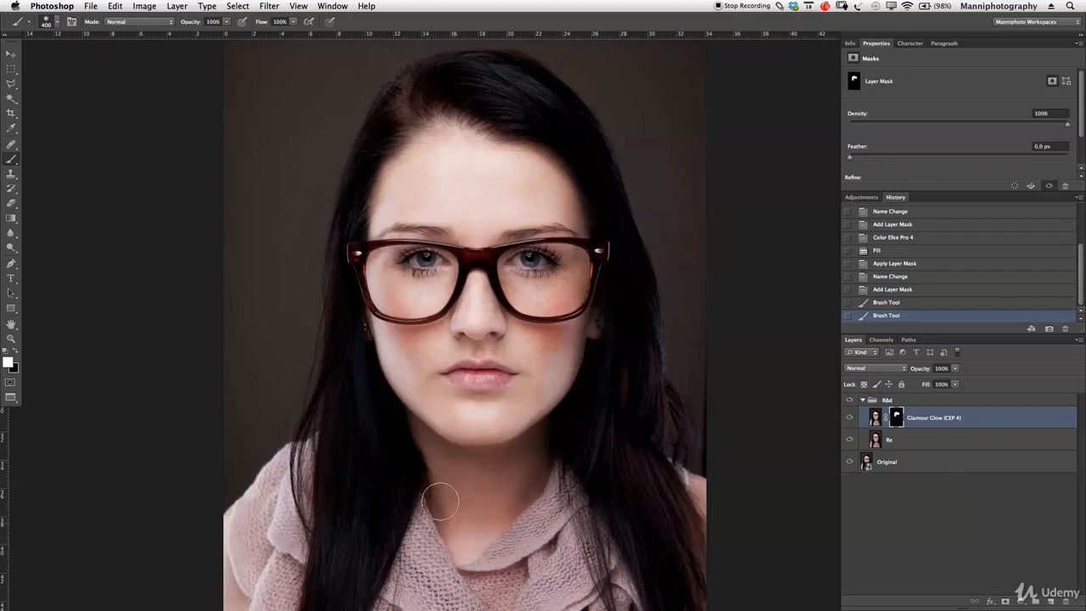
drag(456, 441, 528, 376)
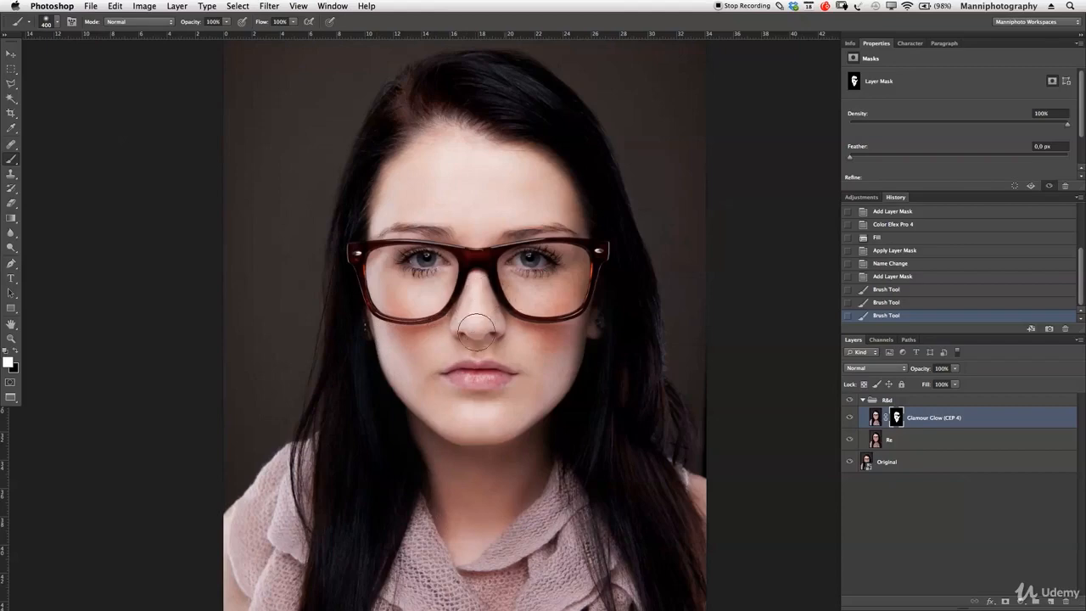
mouse_move(477, 329)
mouse_down()
mouse_move(535, 347)
mouse_move(584, 337)
mouse_move(560, 321)
mouse_up()
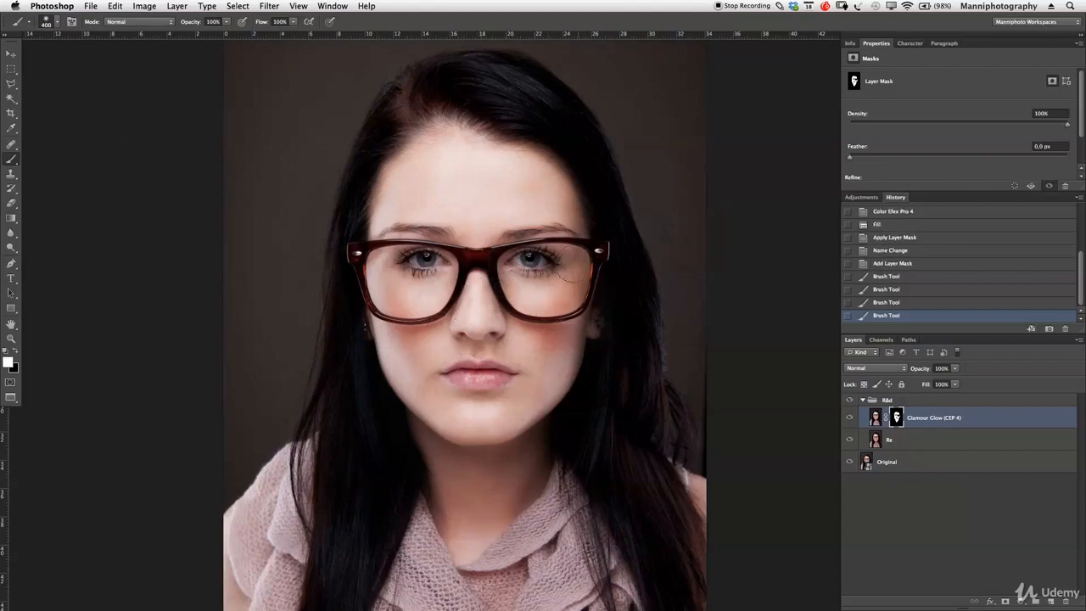
drag(600, 268, 555, 297)
mouse_move(549, 241)
mouse_down()
mouse_move(500, 228)
mouse_move(473, 241)
mouse_up()
mouse_move(463, 293)
mouse_down()
mouse_move(480, 301)
mouse_move(461, 353)
mouse_up()
mouse_move(437, 306)
mouse_down()
mouse_move(405, 282)
mouse_move(384, 265)
mouse_move(384, 296)
mouse_move(409, 290)
mouse_move(368, 288)
mouse_up()
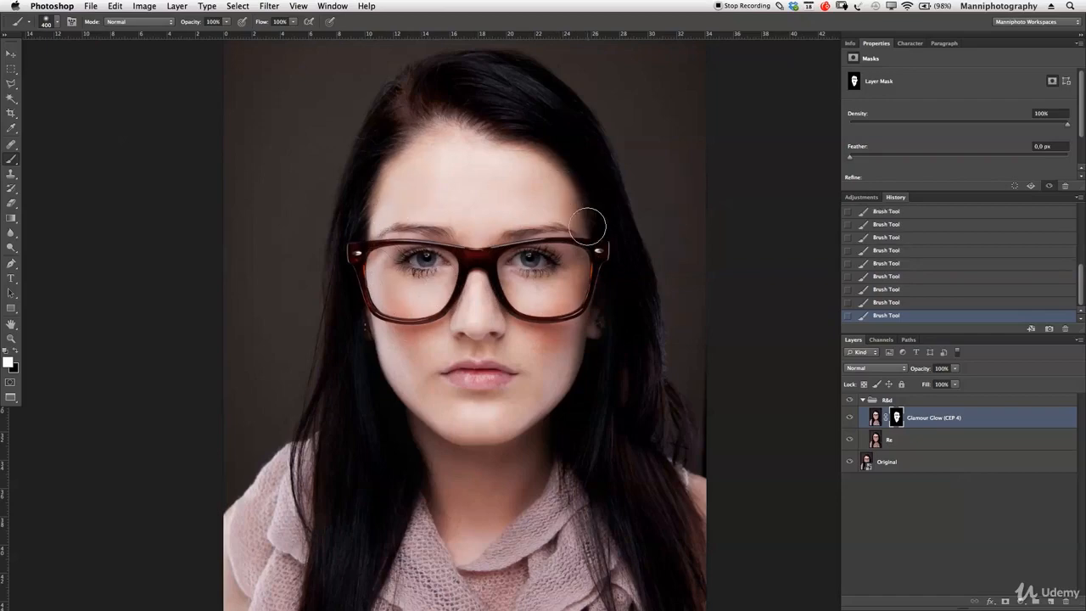
Compare the portrait with the masked Glamour Glow layer off and on, up close and zoomed out
key(z)
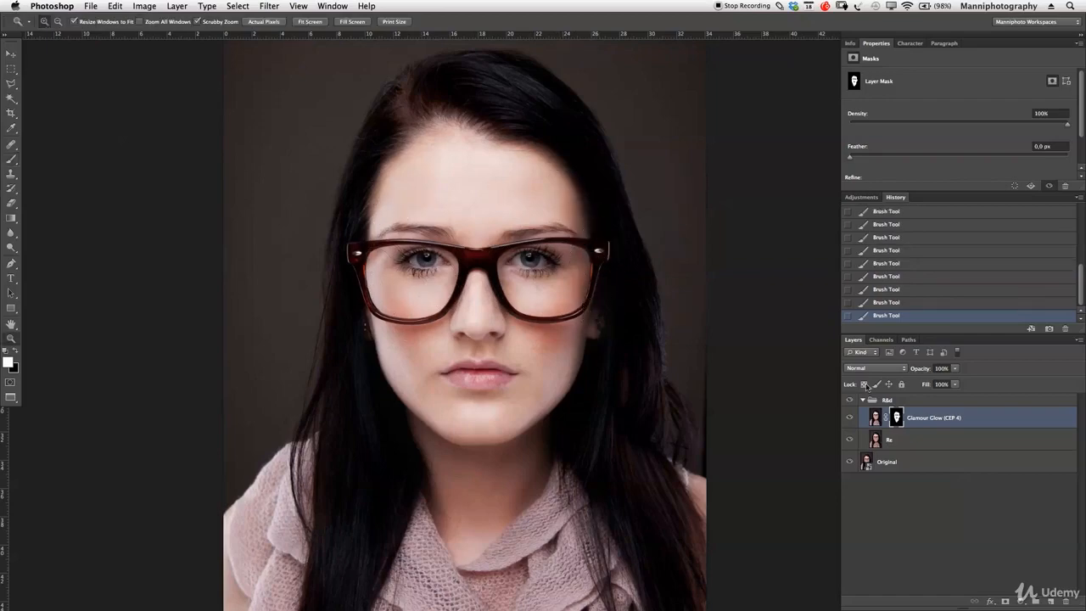
click(844, 422)
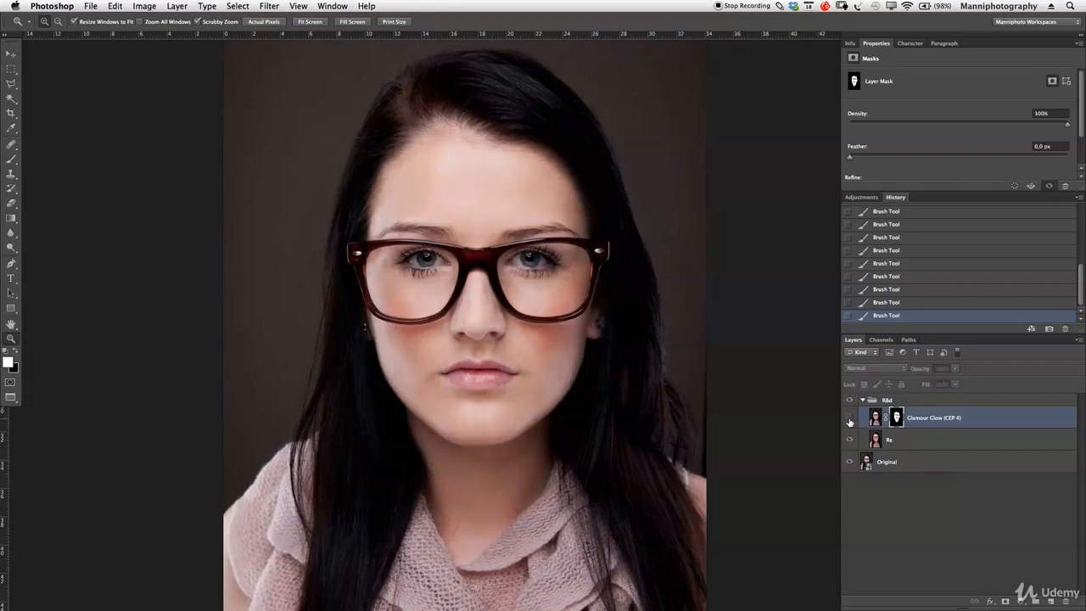
click(844, 422)
alt+click(665, 384)
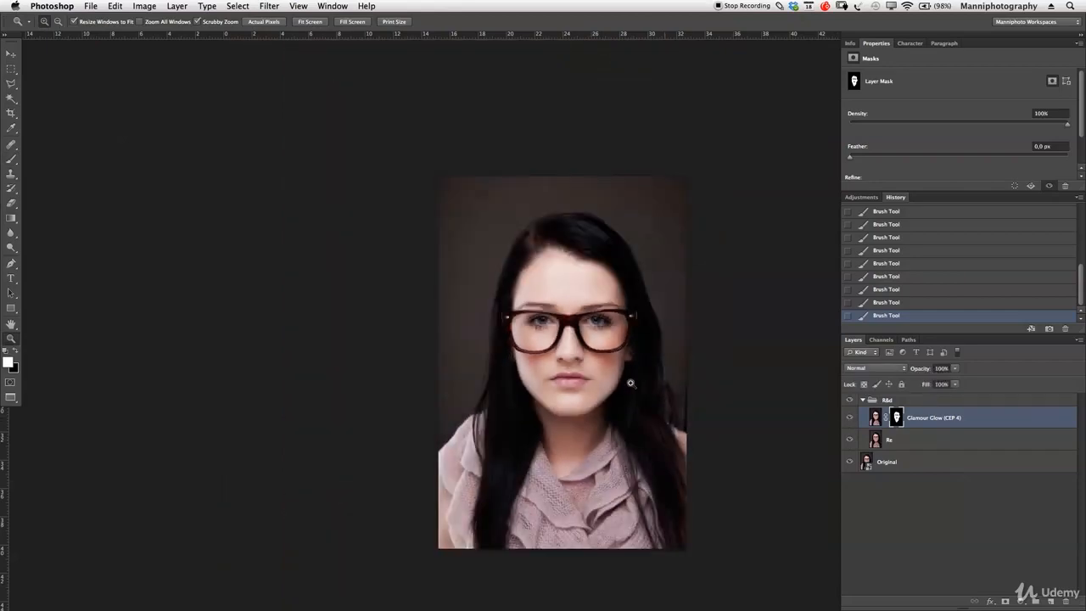
click(850, 419)
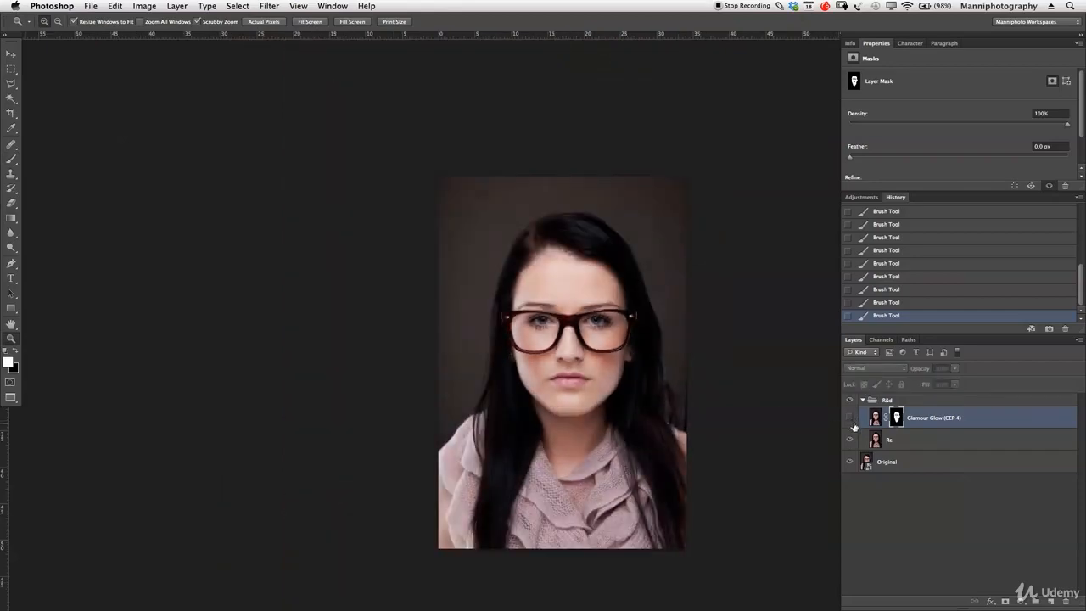
click(851, 420)
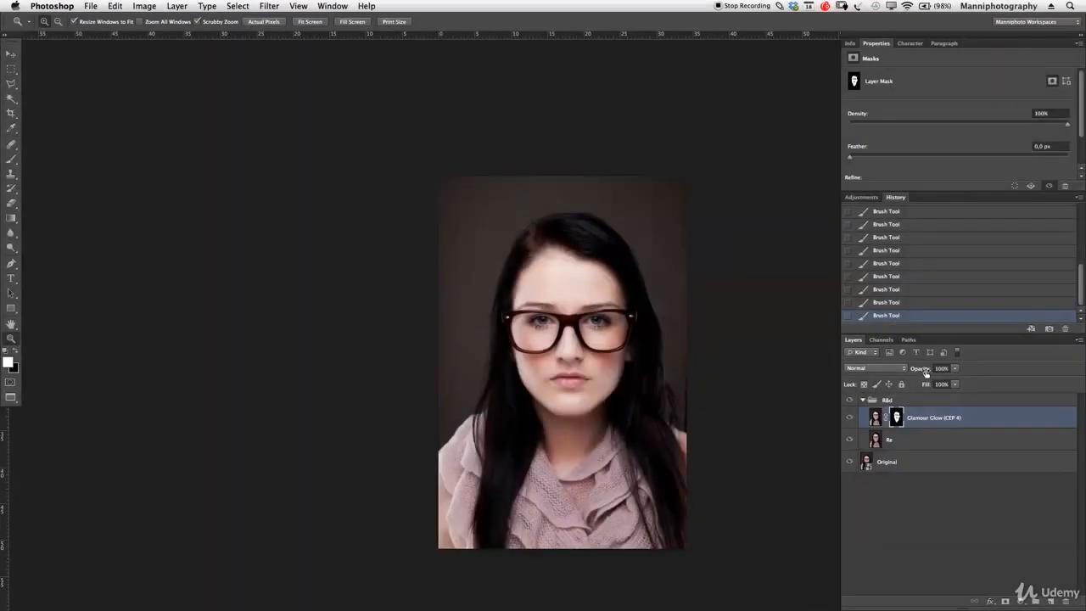
Lower the Glamour Glow (CEP 4) layer's opacity to 50% and check the face with the layer off and on
drag(931, 371, 923, 373)
mouse_move(908, 374)
mouse_down()
mouse_move(919, 372)
mouse_move(907, 375)
mouse_up()
click(654, 348)
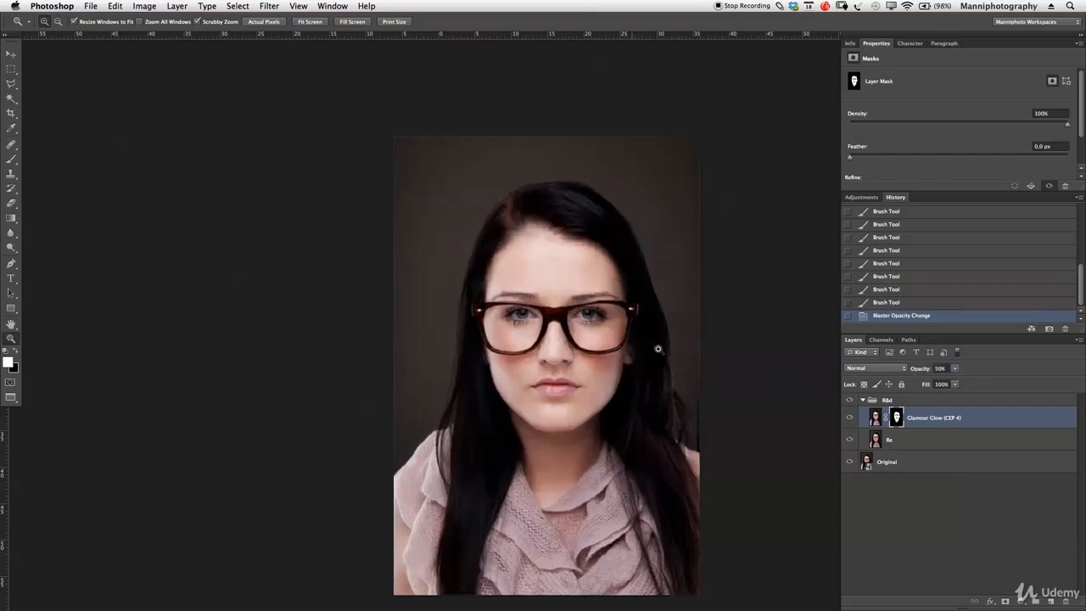
click(850, 421)
click(850, 421)
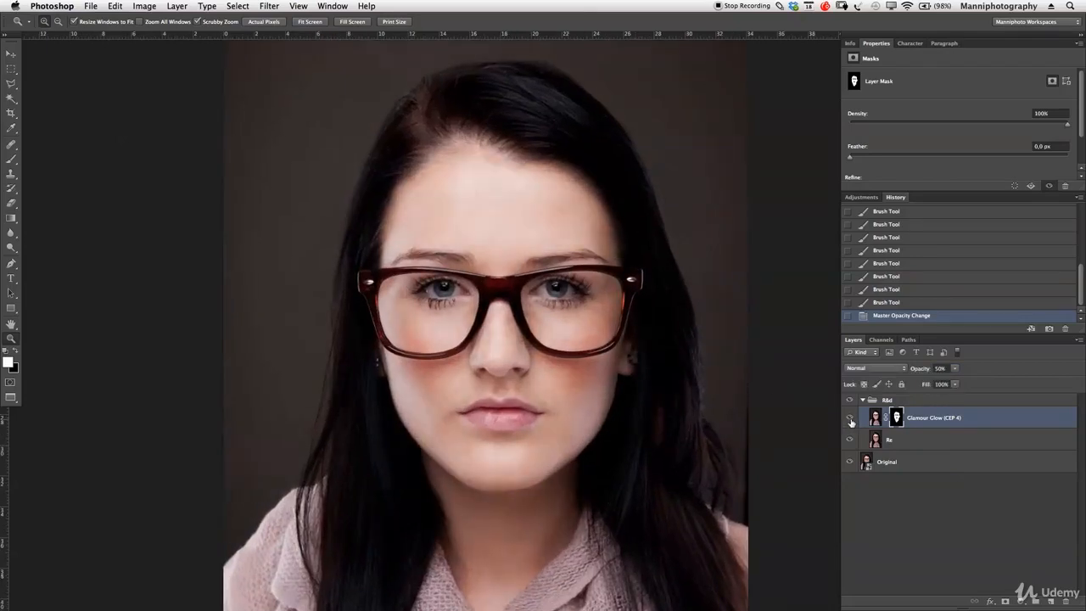
click(851, 421)
click(852, 421)
click(851, 421)
click(852, 420)
Switch to the 11.psd photo of the man in sunglasses and delete its Cross Processing (CEP 4) layer
drag(575, 360, 537, 315)
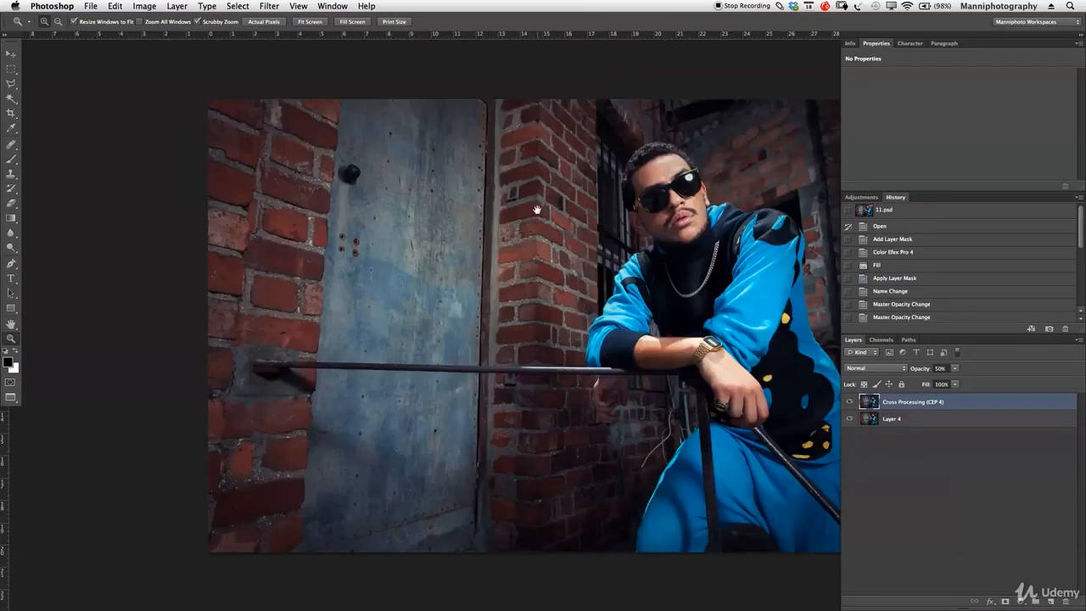
drag(537, 210, 448, 204)
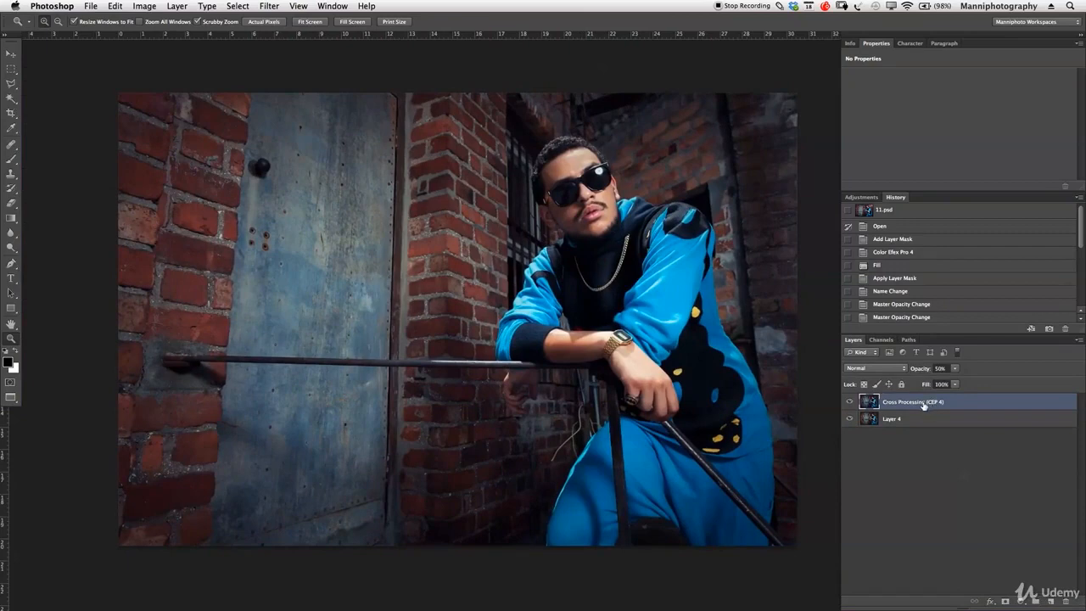
key(Delete)
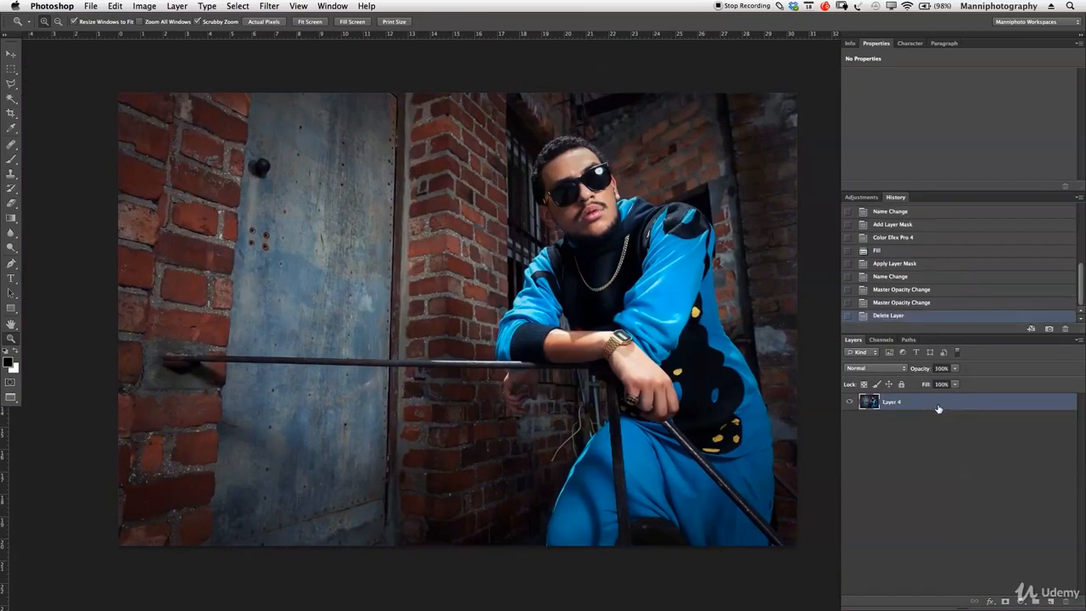
Open the Color Efex Pro 4 filter on Layer 4 and choose the Graduated Filters effect
click(280, 5)
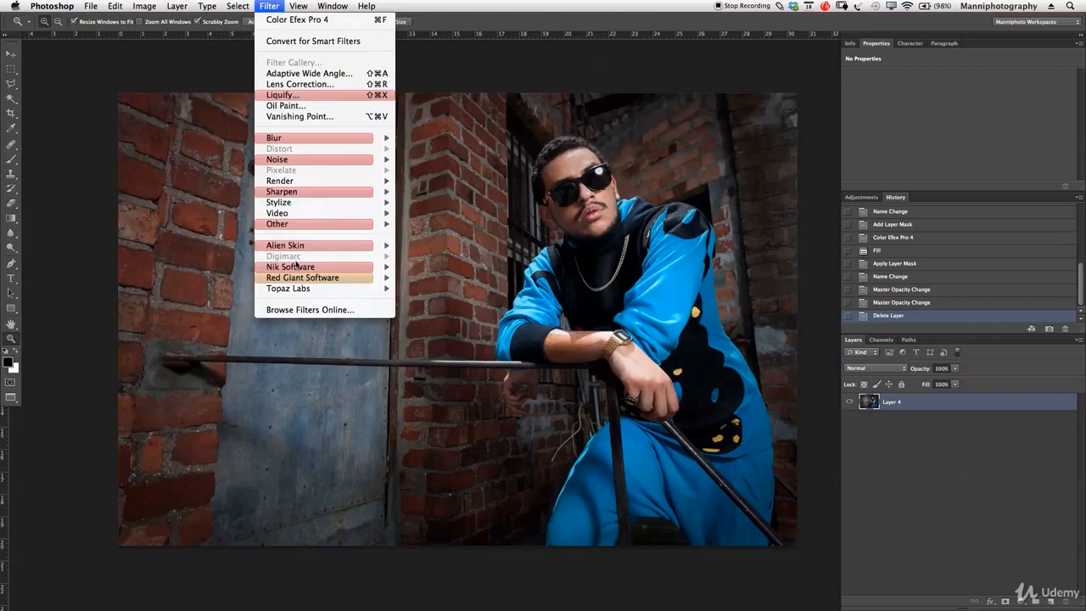
mouse_move(303, 268)
click(467, 270)
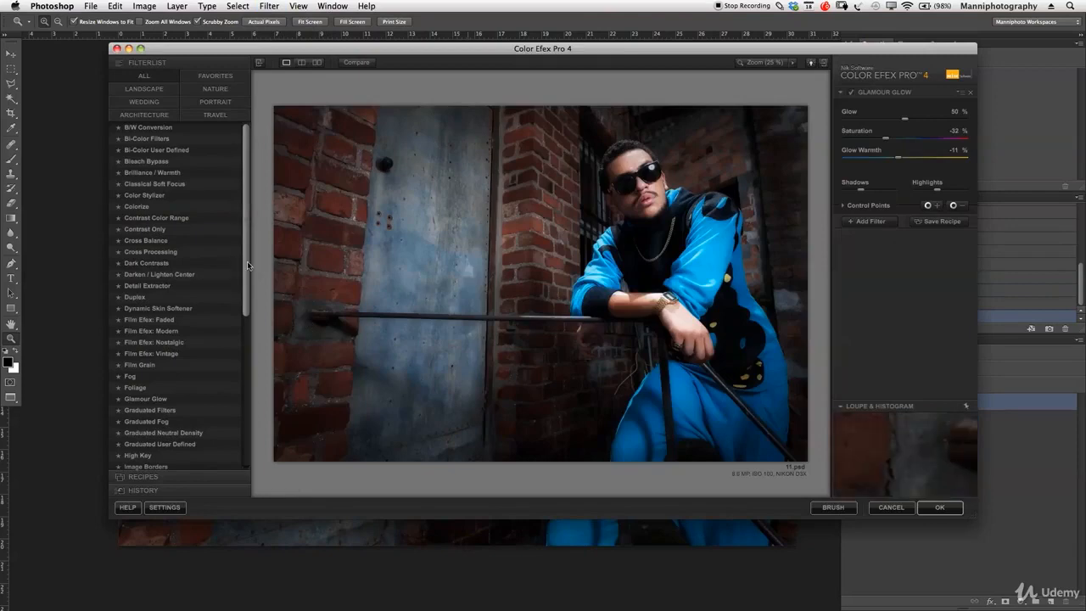
drag(245, 265, 247, 370)
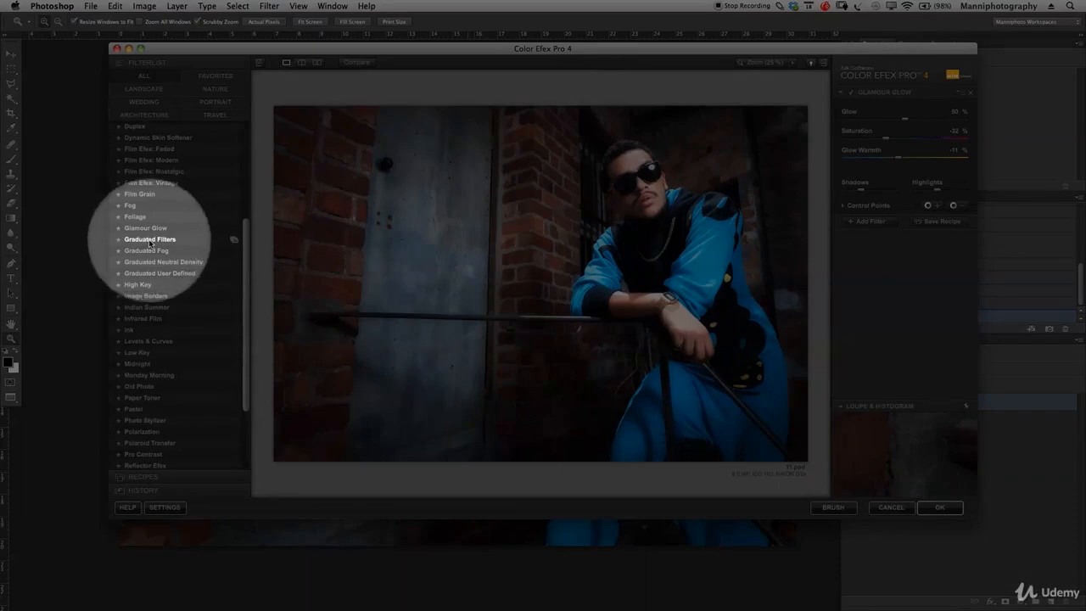
click(151, 240)
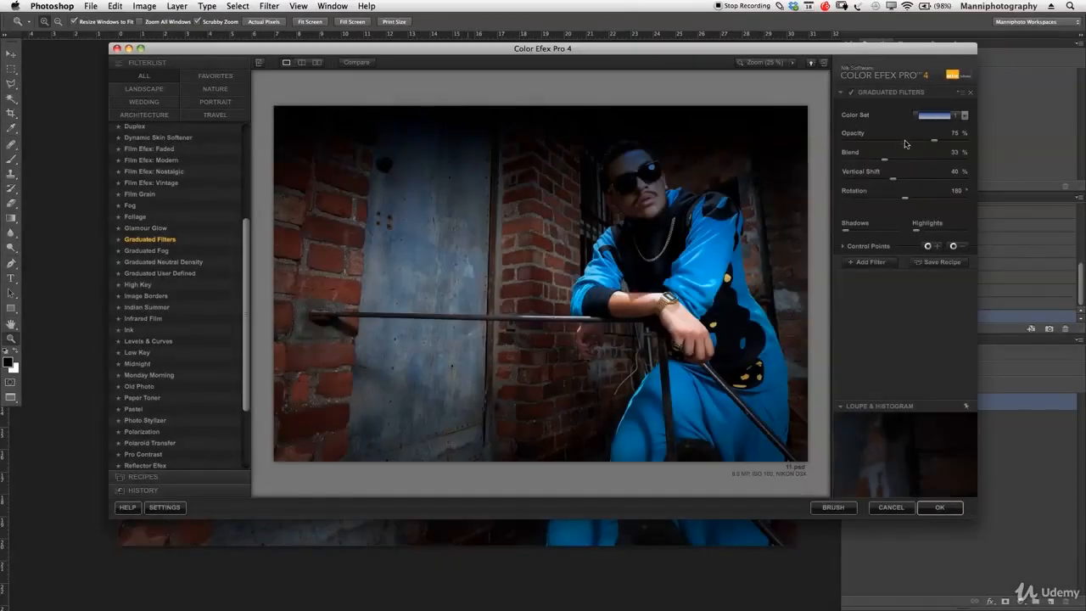
Give the Graduated Filters effect the Blue 4 color set and raise its Blend to 79%
click(962, 119)
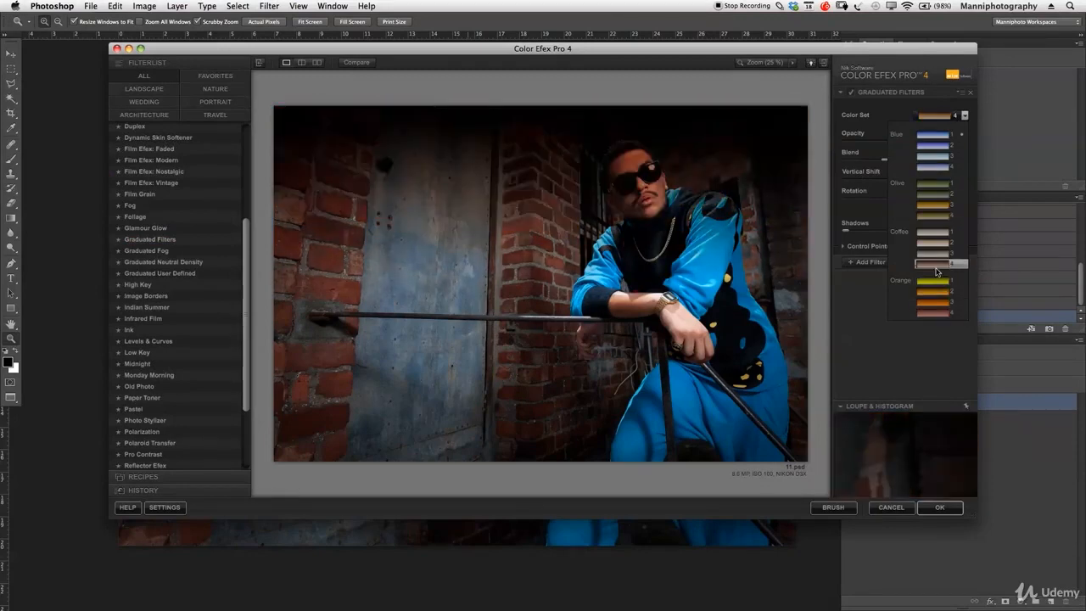
click(937, 169)
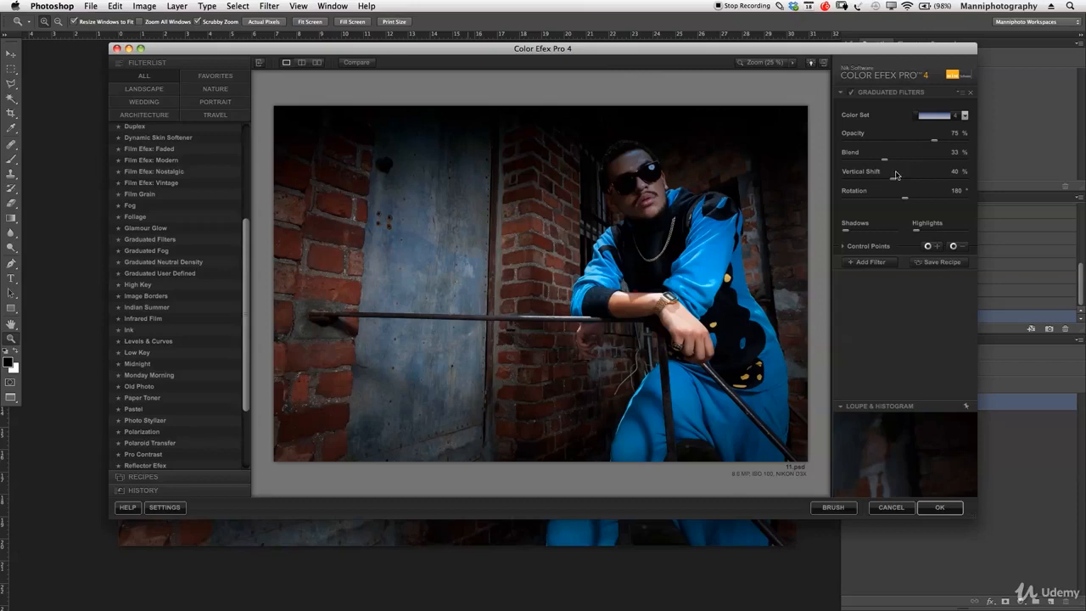
drag(887, 161, 943, 167)
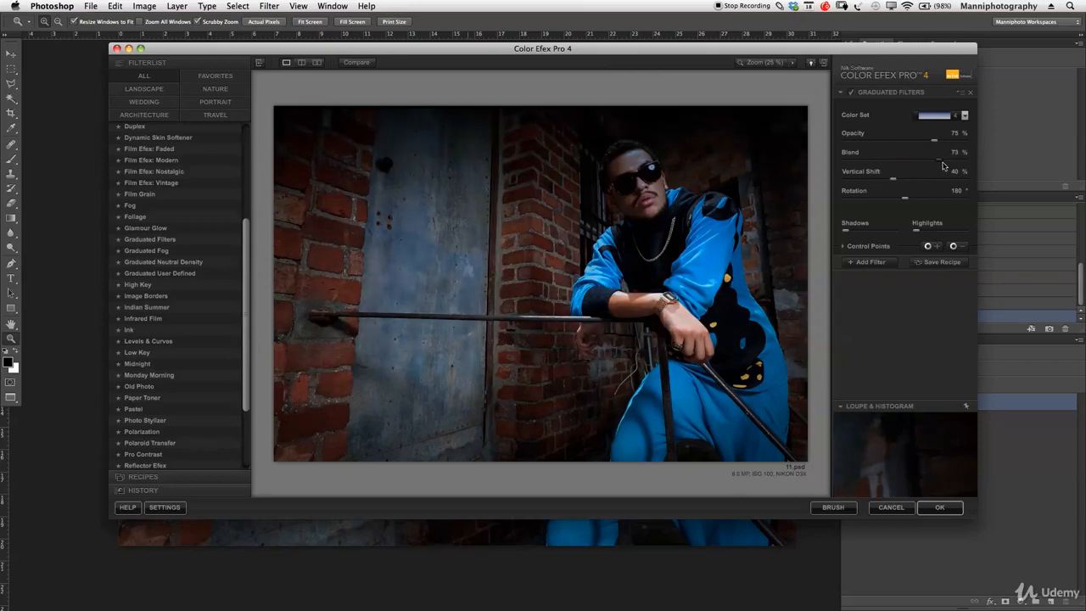
Change the Graduated Filters color set to Orange 2, with Opacity at 18% and Vertical Shift at 68%
click(959, 115)
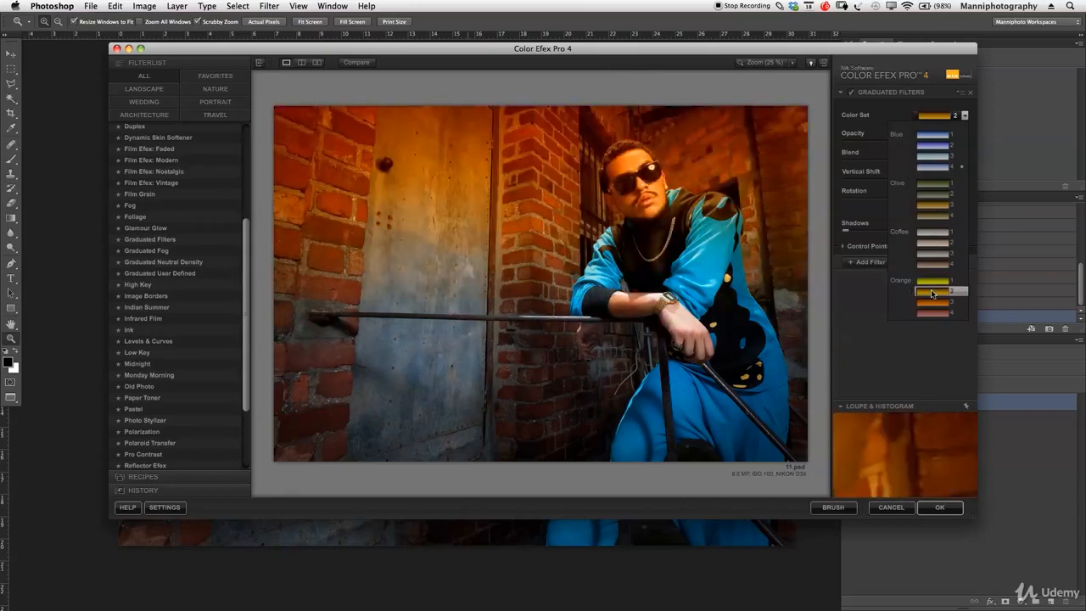
click(932, 295)
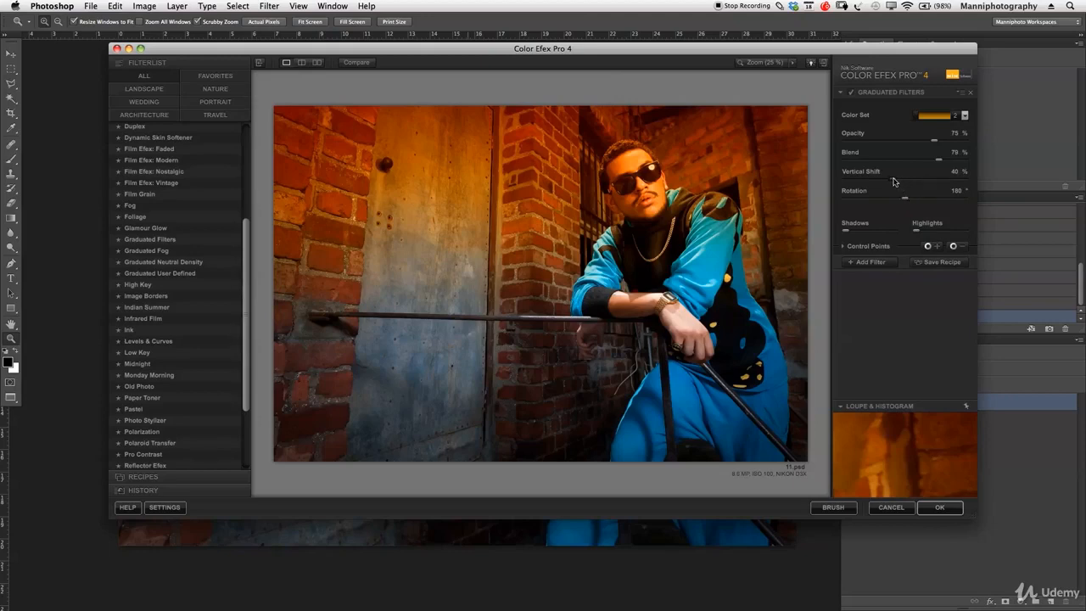
drag(892, 181, 864, 148)
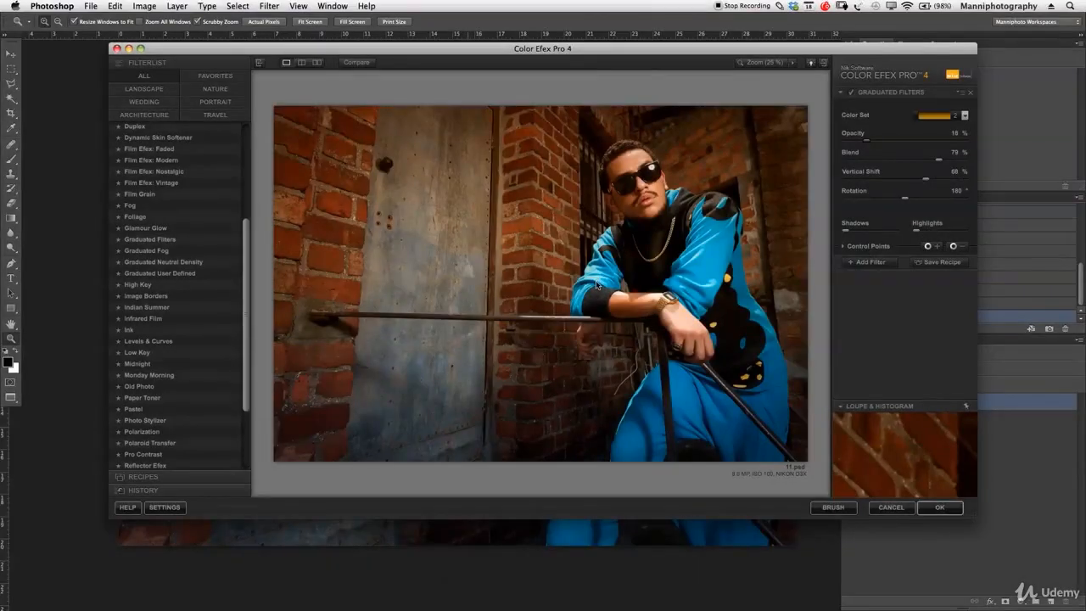
Switch to the Ink filter, preview its color sets, and use set 1 at 10% Strength with slight shadow and highlight protection
scroll(247, 240, down, 3)
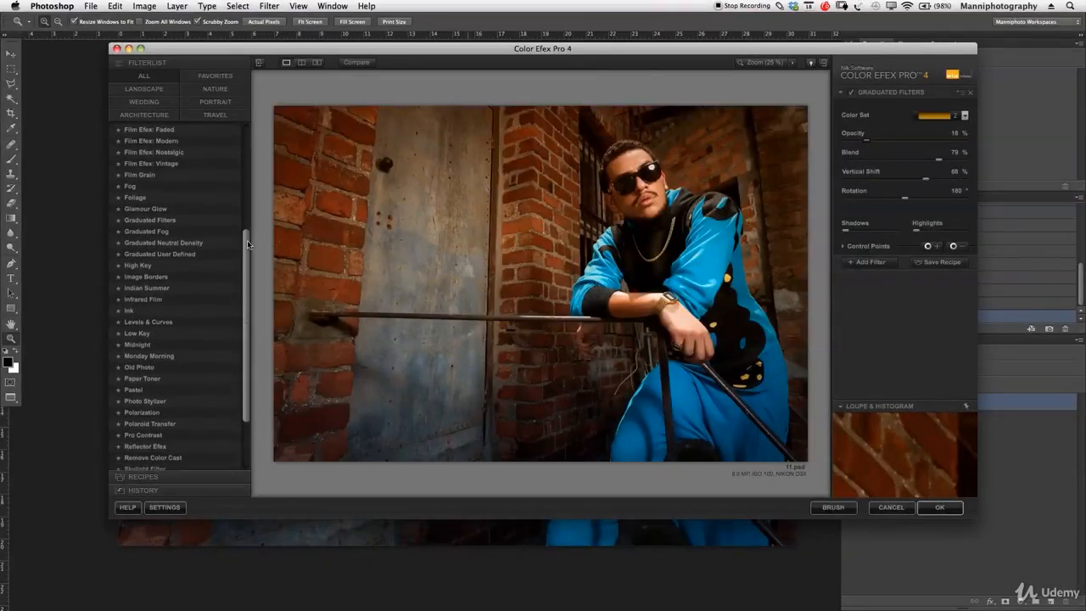
click(129, 289)
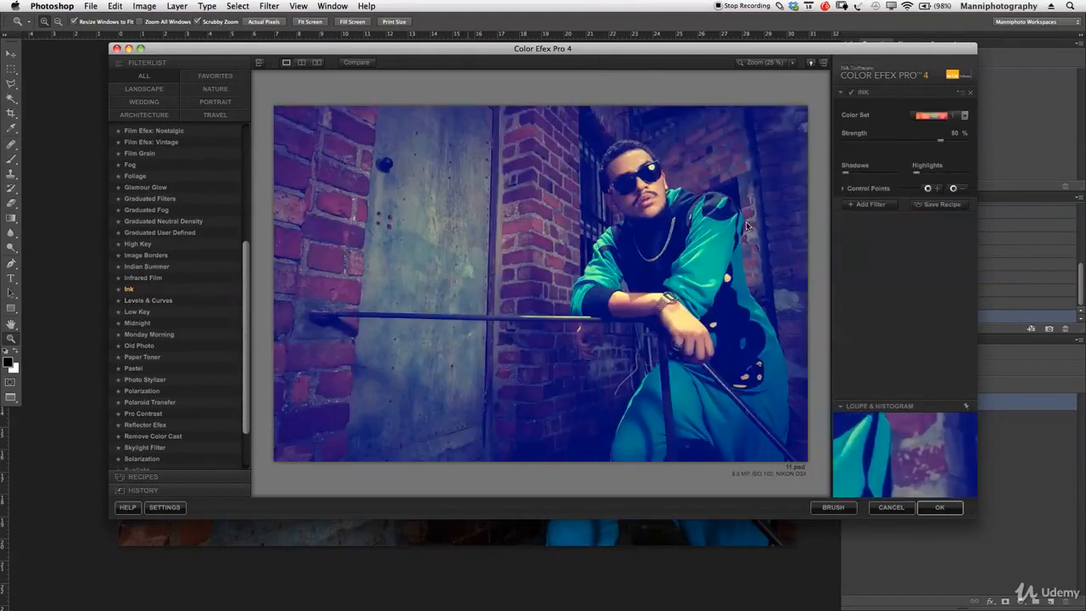
click(951, 117)
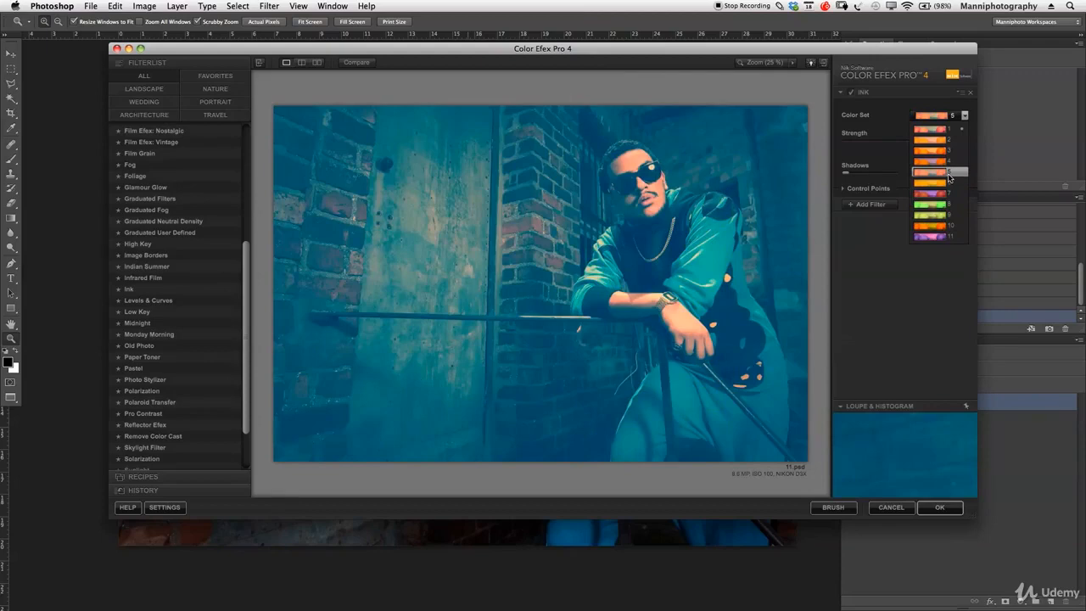
click(950, 175)
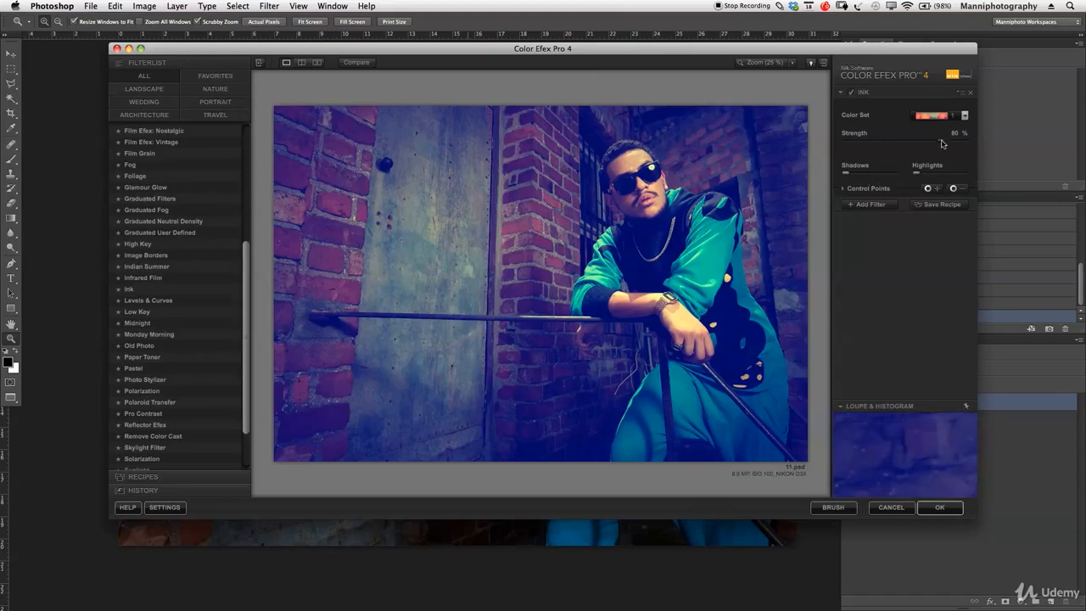
drag(942, 143, 854, 148)
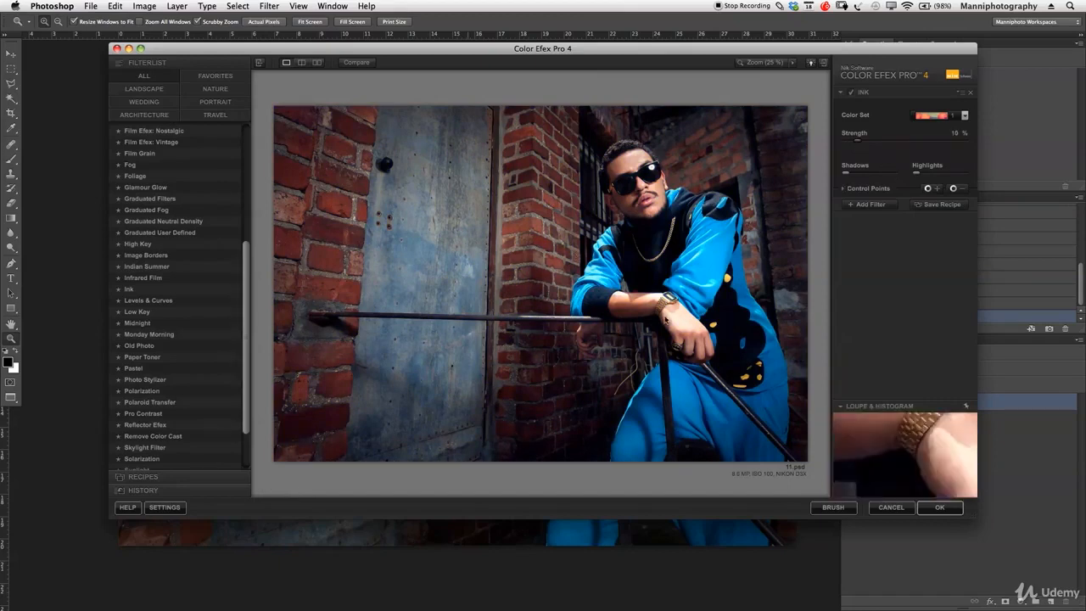
drag(854, 174, 861, 175)
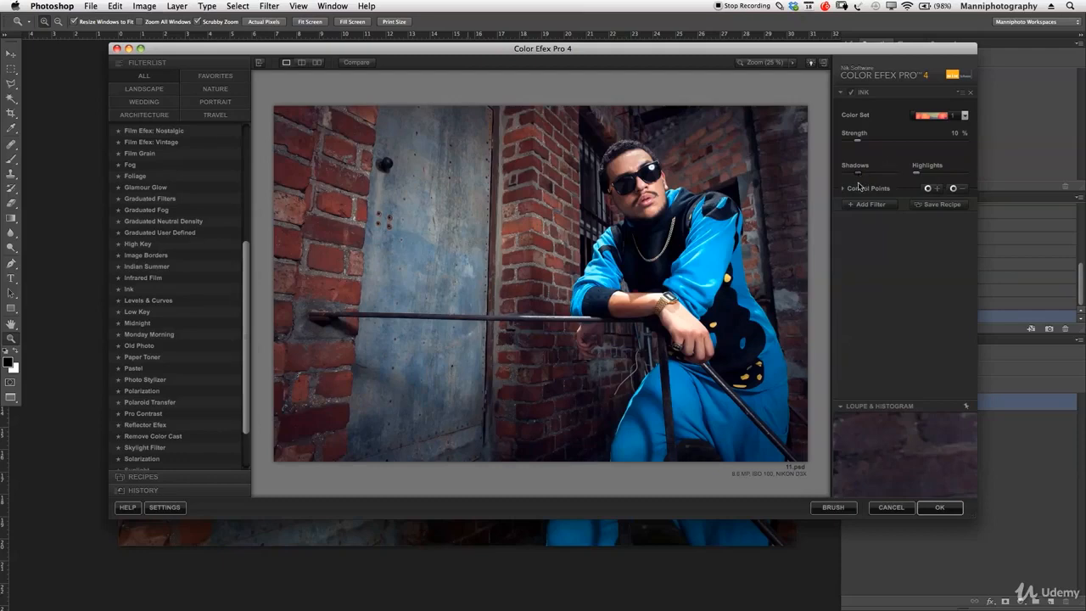
mouse_move(917, 174)
mouse_down()
mouse_move(947, 177)
mouse_move(919, 177)
mouse_up()
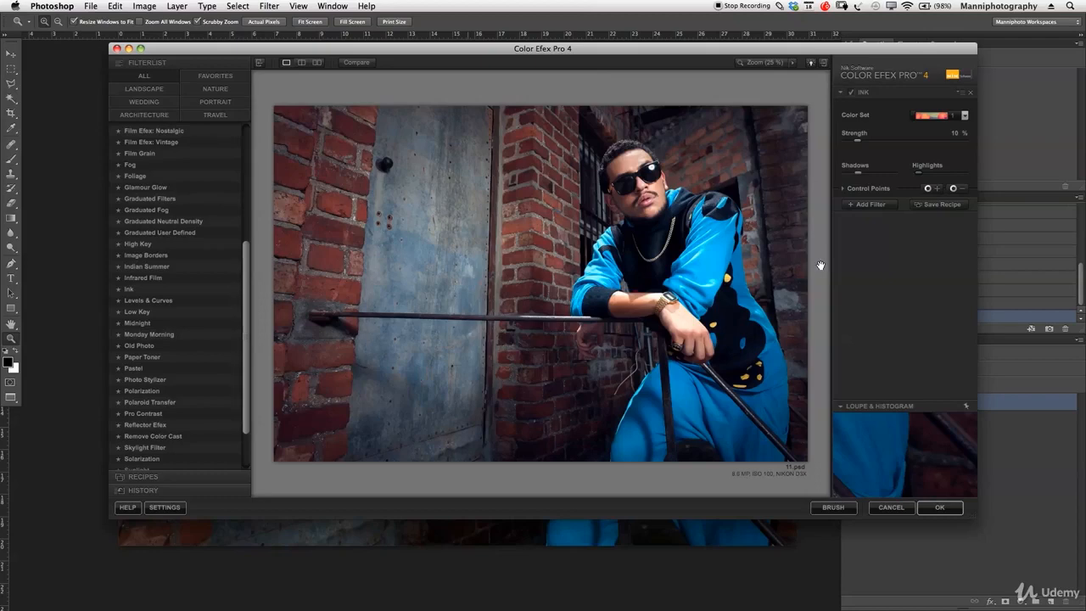
Change the Ink filter to color set 5, set Strength to 27% and remove the shadow protection
click(954, 117)
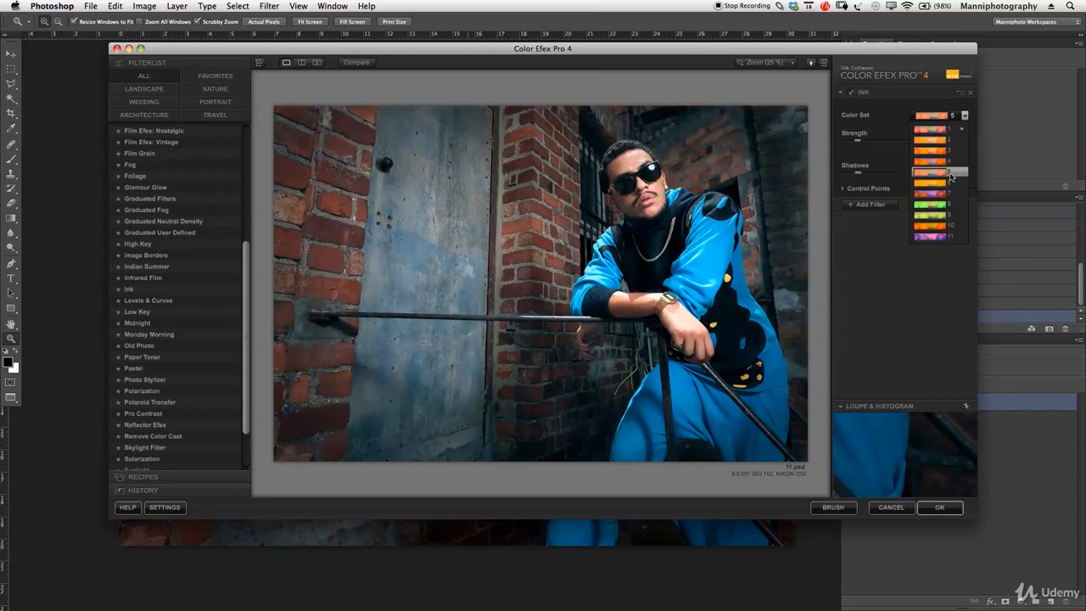
click(946, 174)
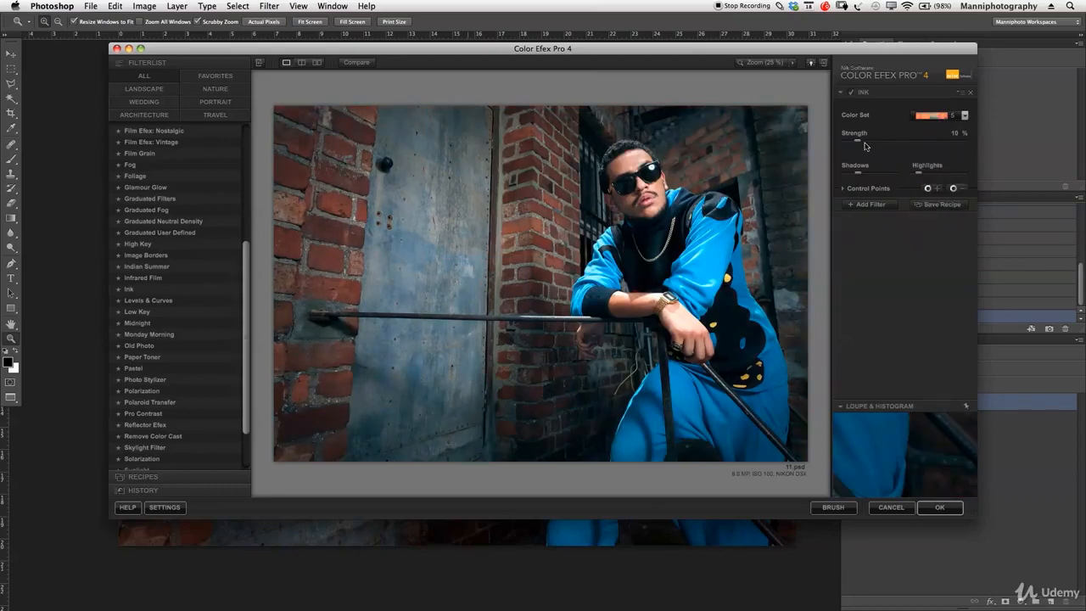
drag(866, 146, 879, 142)
click(890, 141)
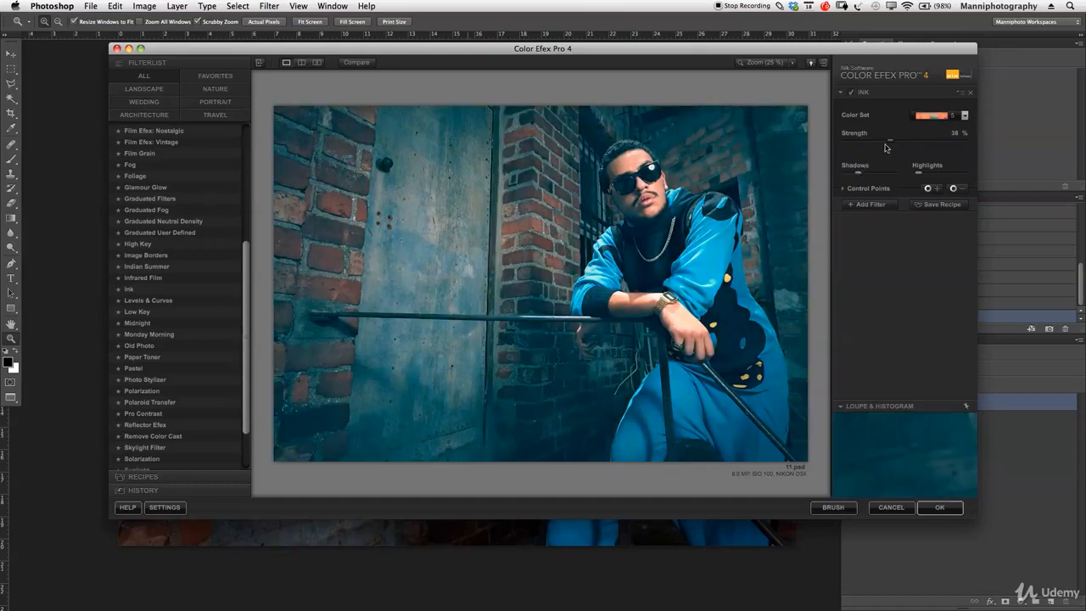
drag(885, 144, 845, 175)
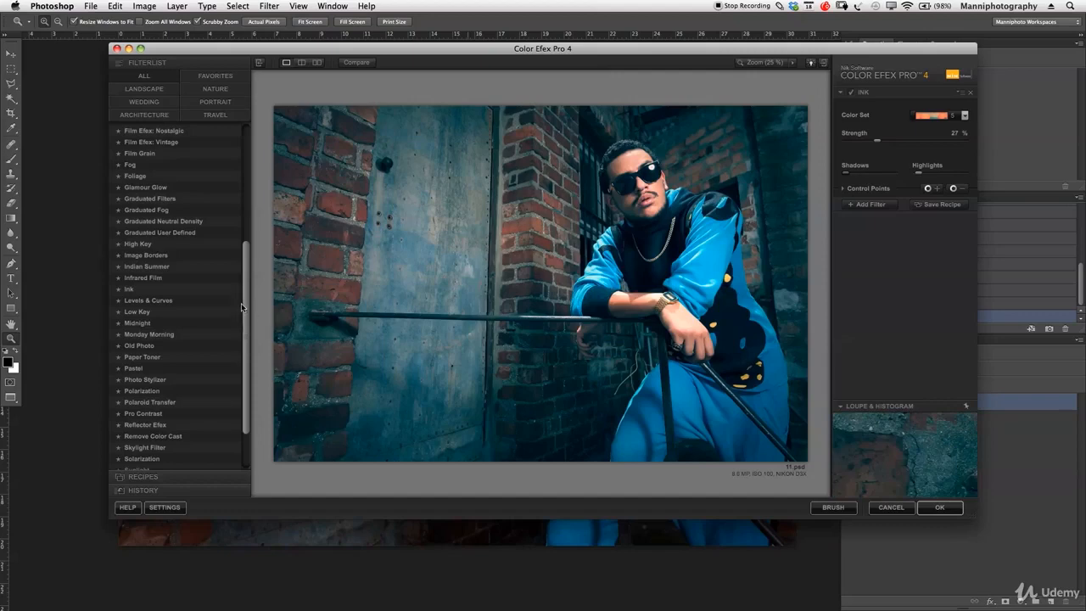
Switch to the Tonal Contrast filter and set its contrast Highlights to 61%
scroll(241, 304, down, 5)
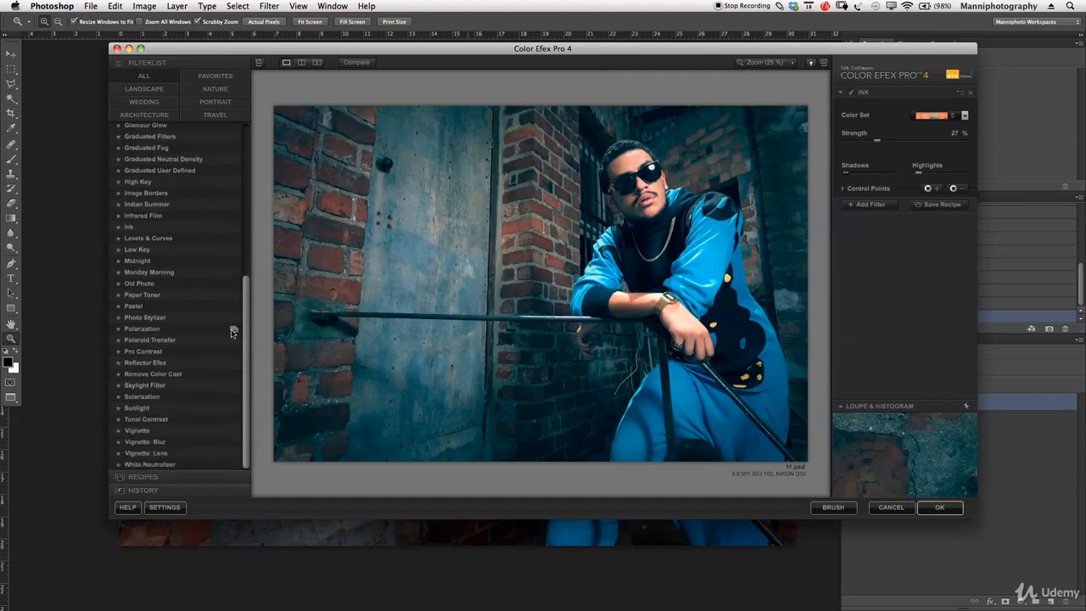
click(138, 420)
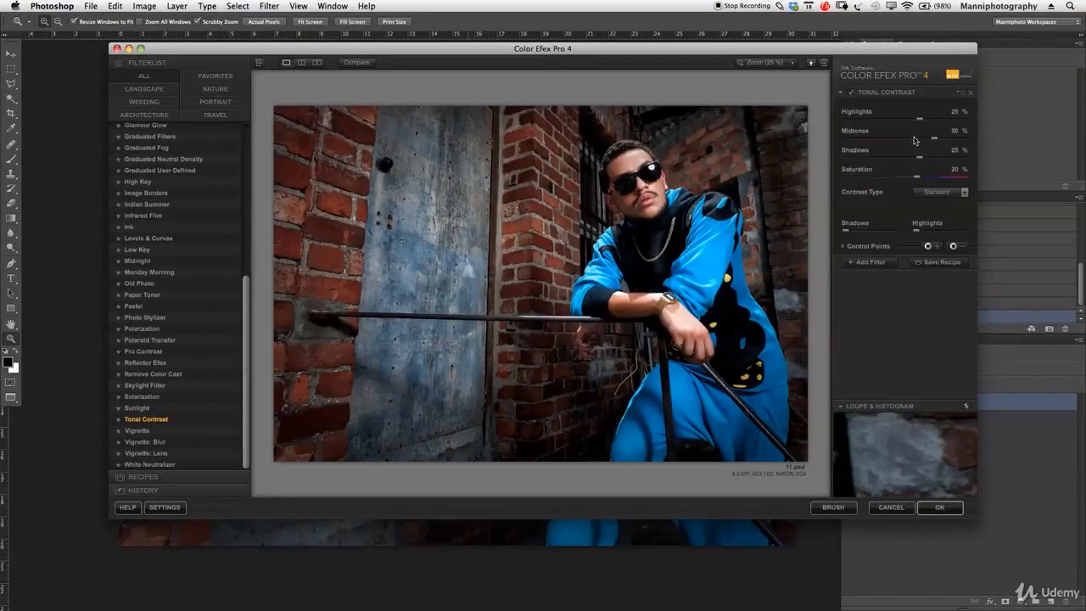
drag(920, 122, 905, 123)
drag(866, 120, 941, 124)
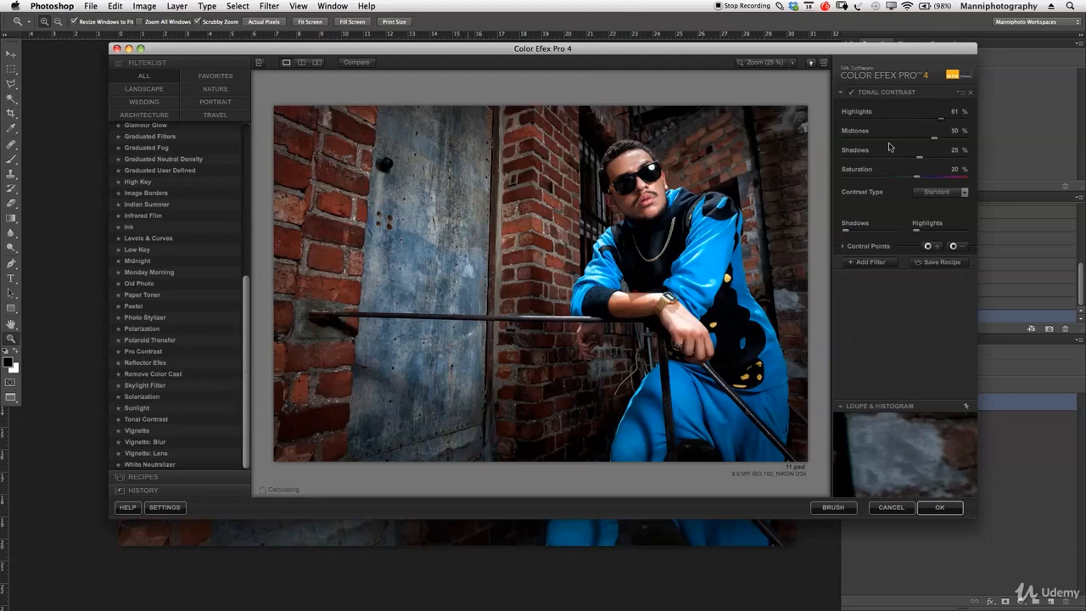
Try the Tonal Contrast Midtones at -74% and 0%, and settle on 100%
drag(930, 142, 858, 142)
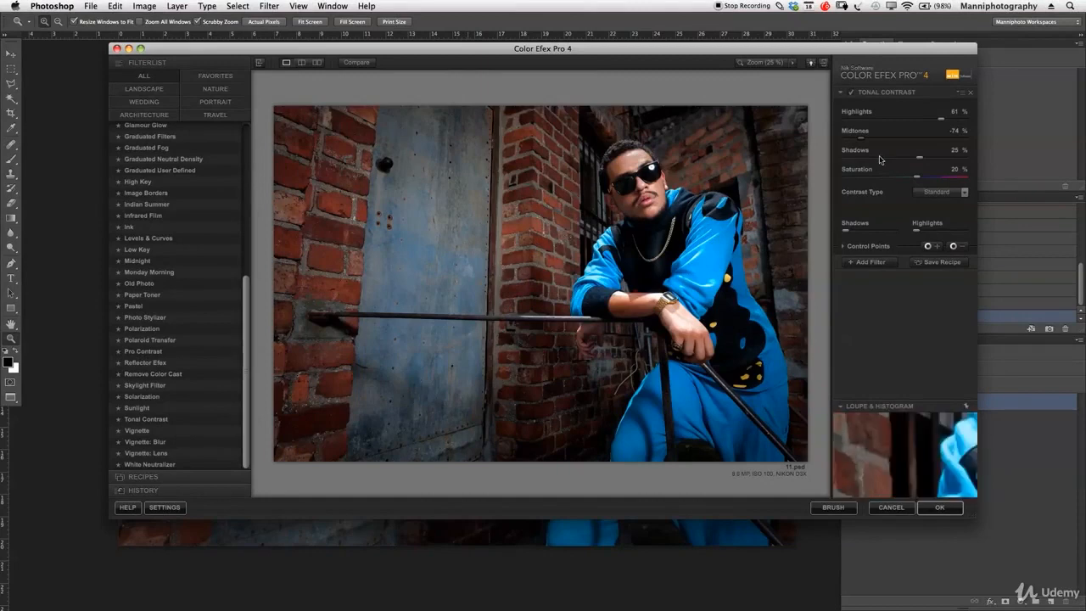
drag(862, 142, 878, 145)
drag(881, 146, 908, 149)
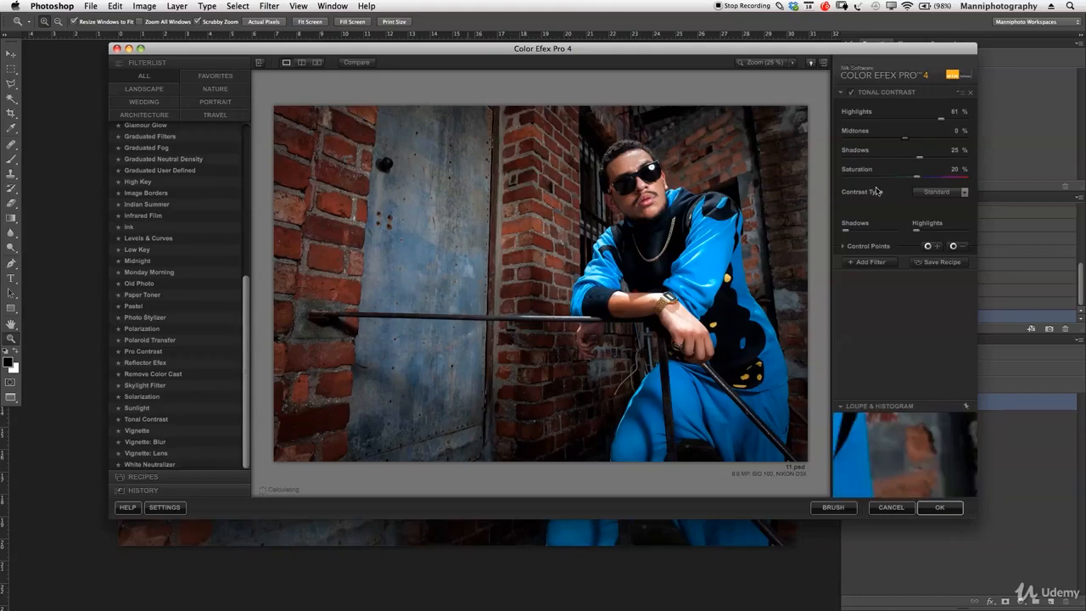
drag(908, 140, 978, 143)
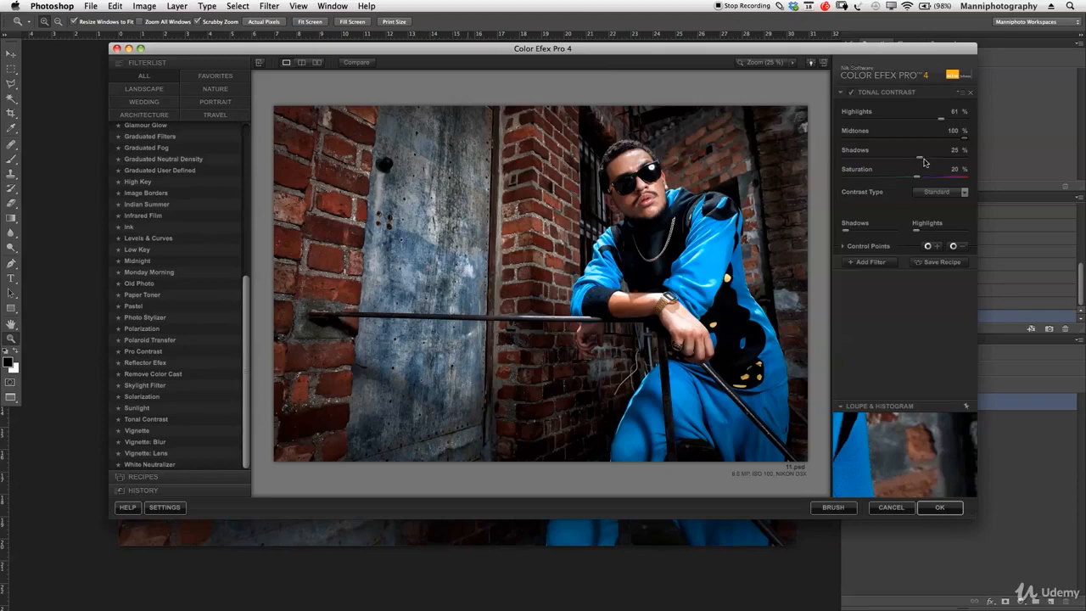
Try the Tonal Contrast Shadows at -30%, set them to 24%, and raise the shadow protection slightly
drag(920, 163, 886, 161)
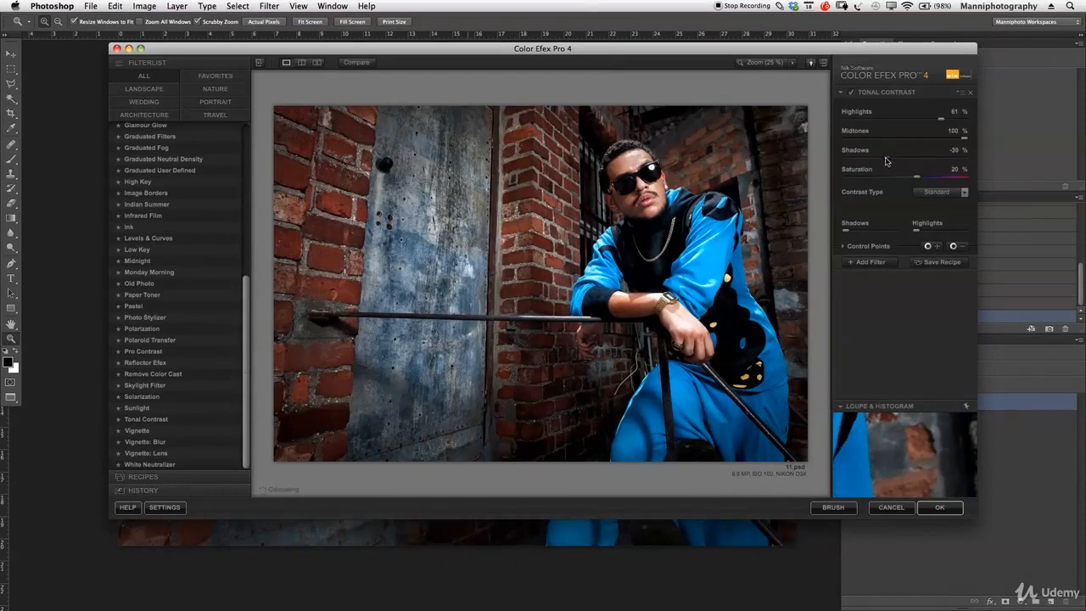
drag(885, 161, 917, 163)
key(F1)
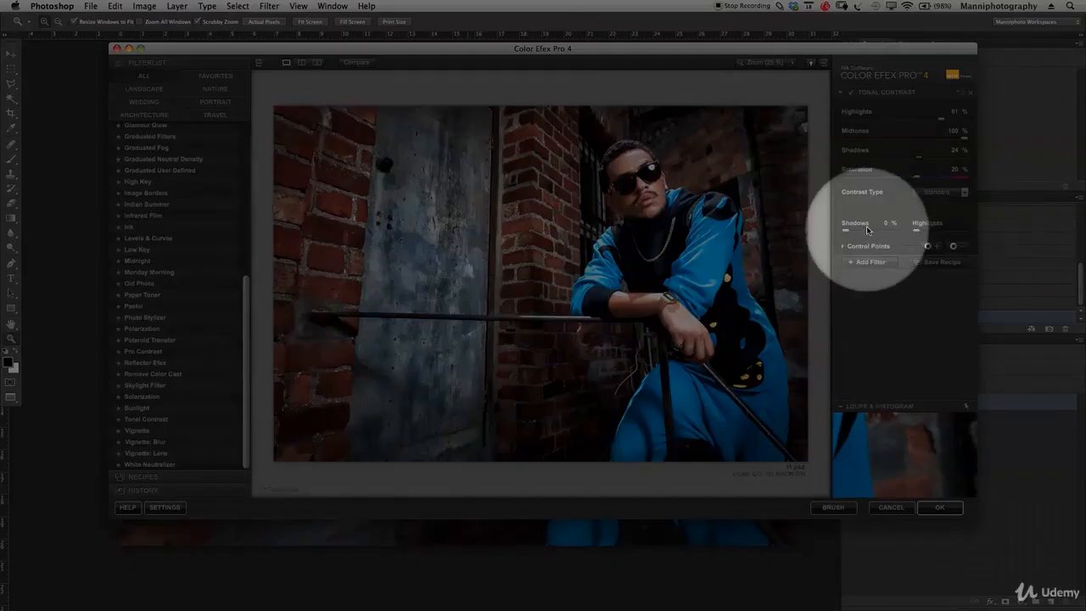
key(F1)
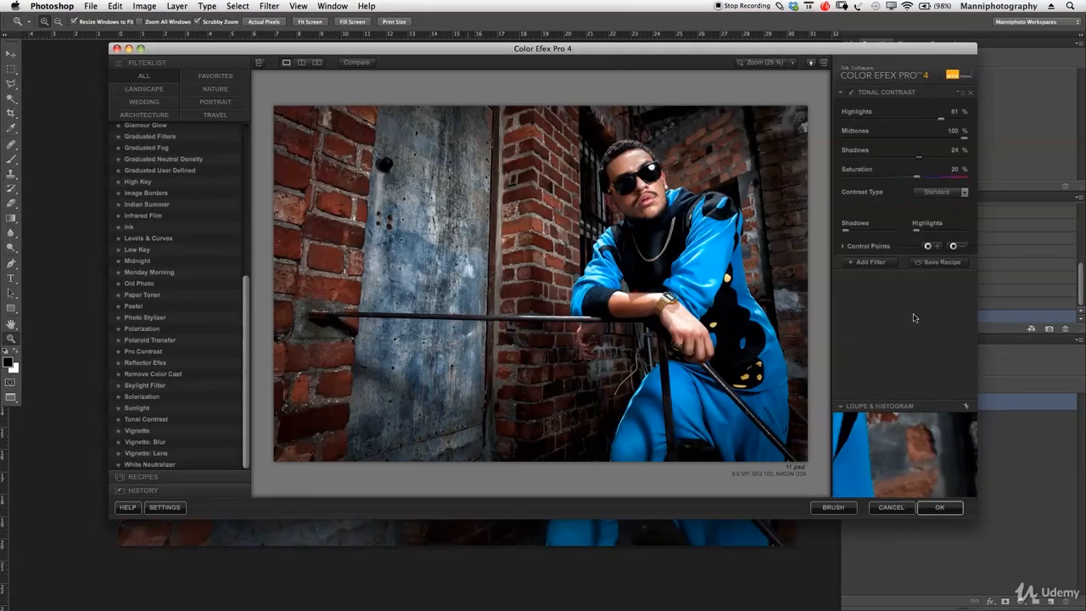
key(F1)
key(F1)
drag(848, 234, 859, 234)
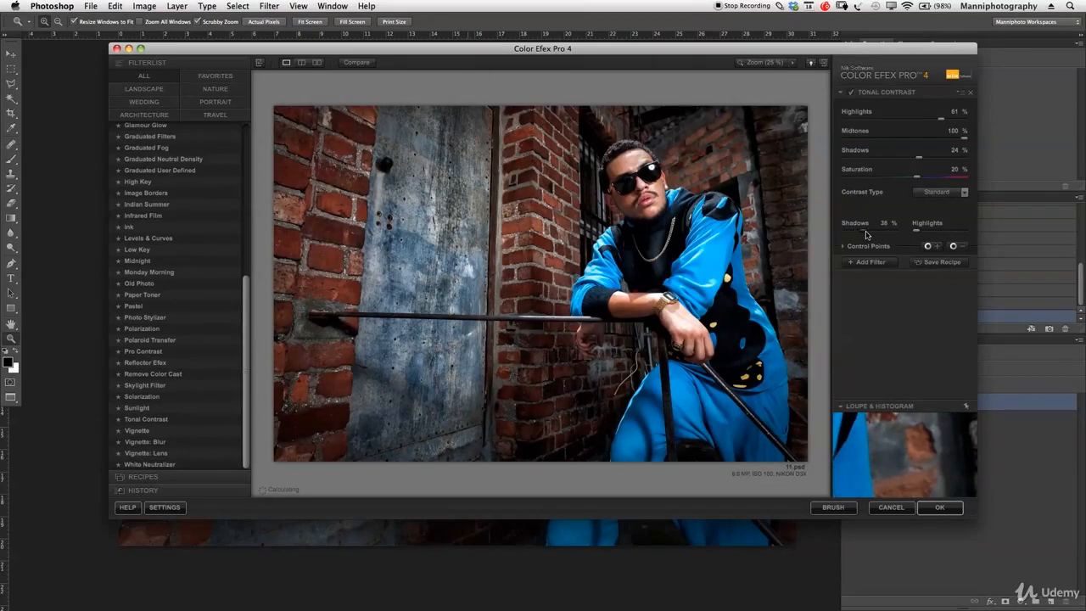
drag(863, 234, 862, 234)
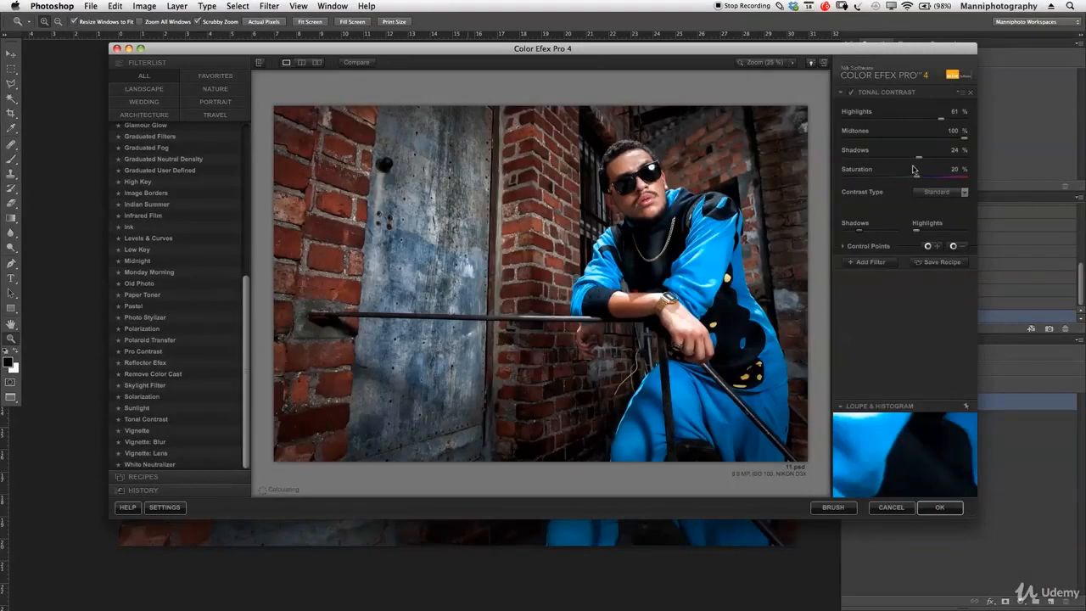
Set the Tonal Contrast Saturation to about -6% and Shadows to 27%, and apply the filter as a new layer
drag(914, 169, 903, 181)
drag(923, 158, 921, 160)
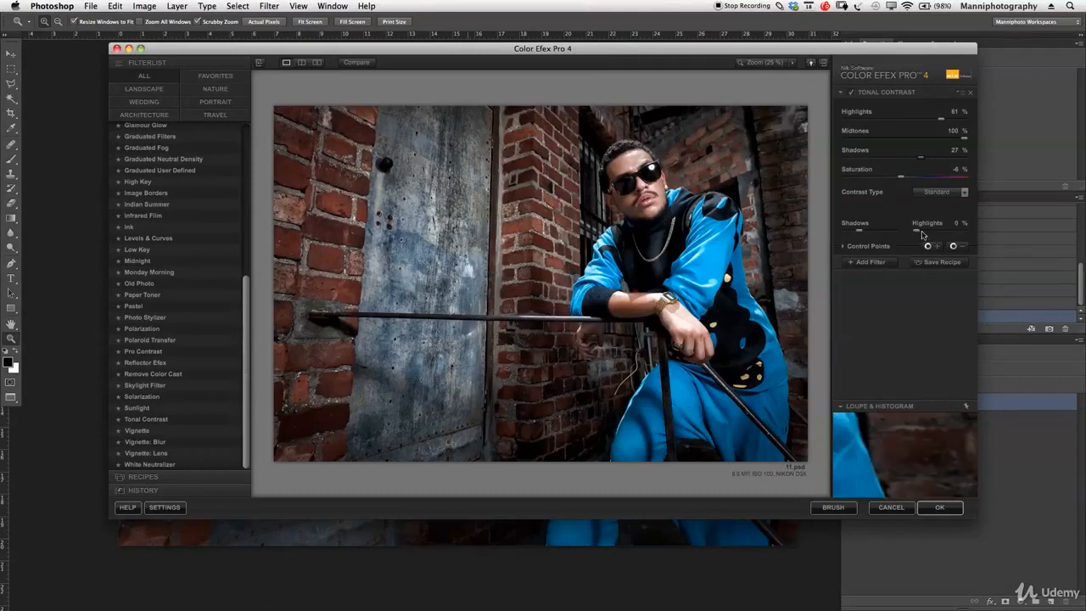
mouse_move(918, 232)
mouse_down()
mouse_move(929, 236)
mouse_move(918, 235)
mouse_up()
click(925, 508)
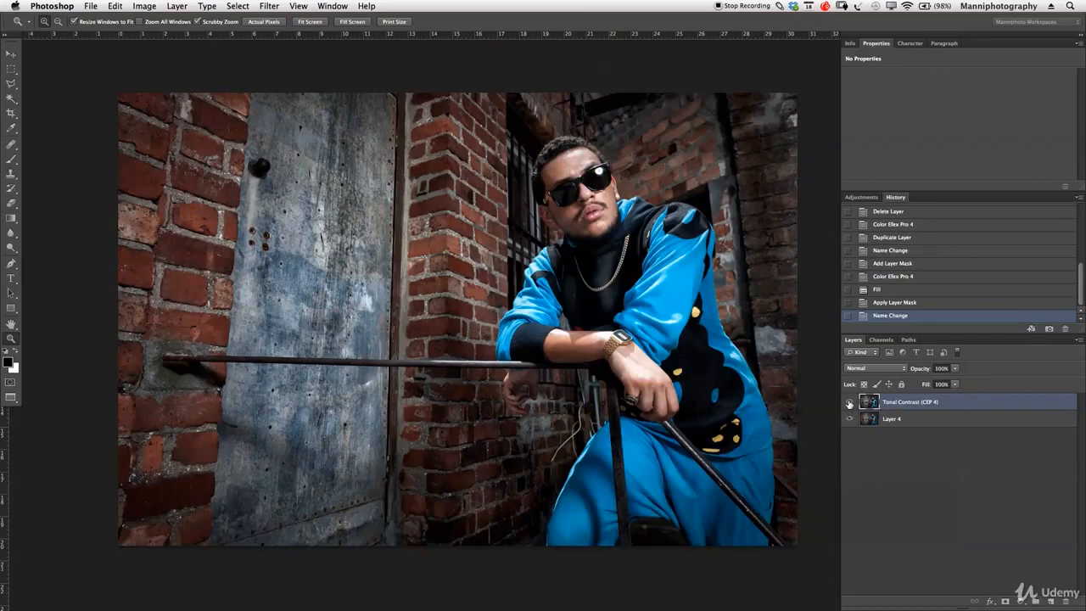
Lower the Tonal Contrast layer's opacity to 70% and compare the photo with and without the layer
click(849, 402)
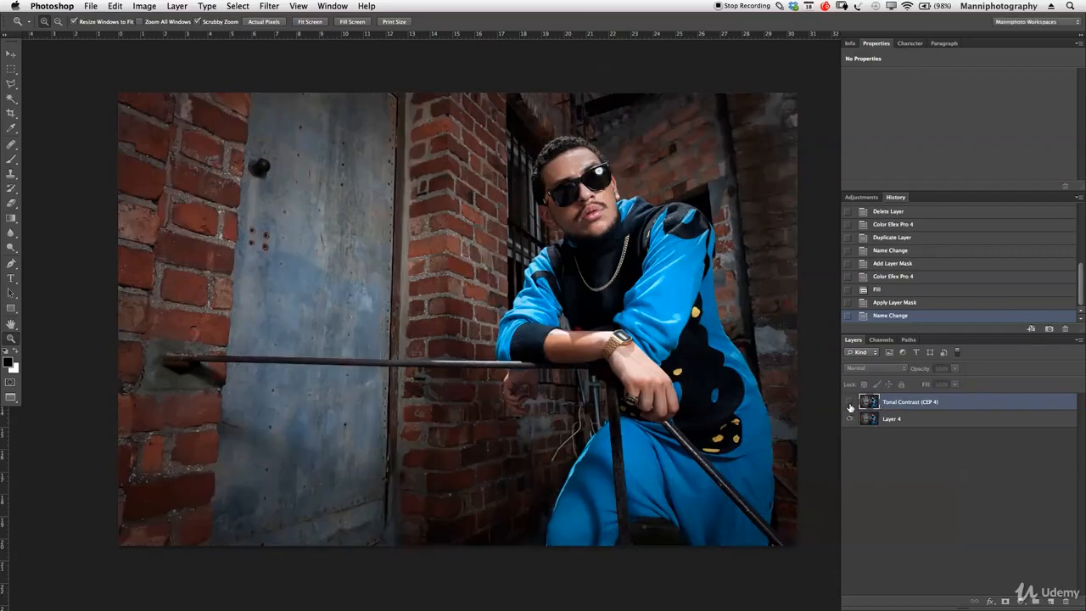
click(849, 402)
click(849, 402)
click(850, 403)
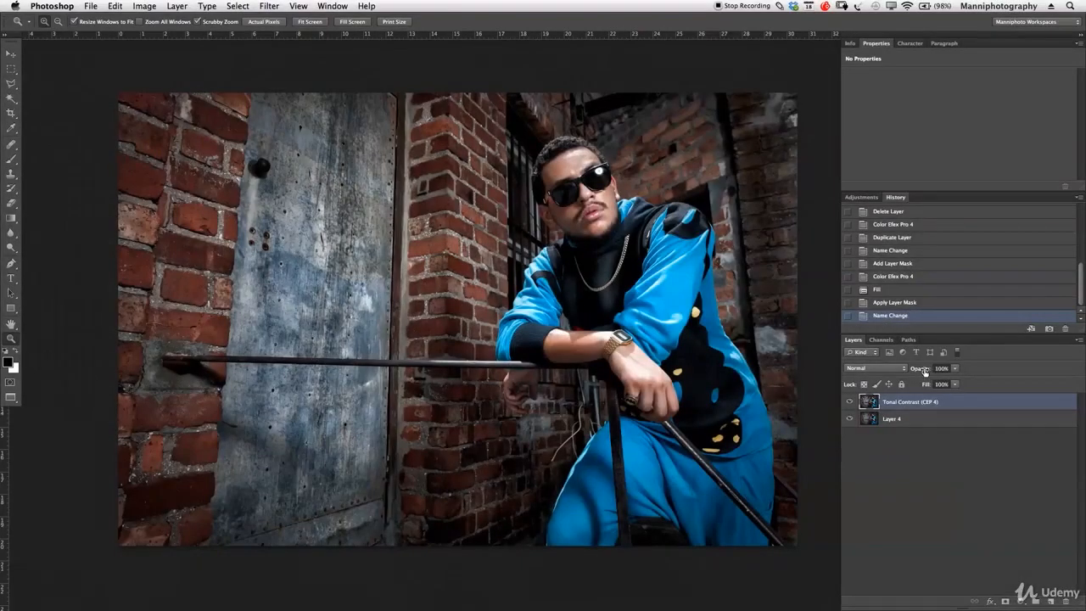
drag(924, 371, 906, 372)
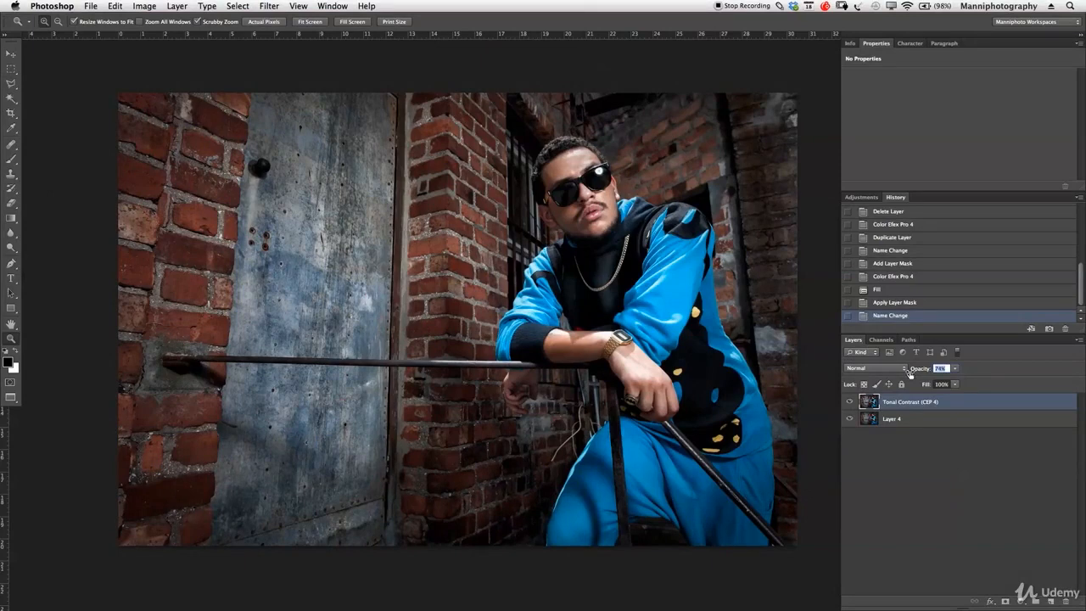
drag(908, 373, 908, 373)
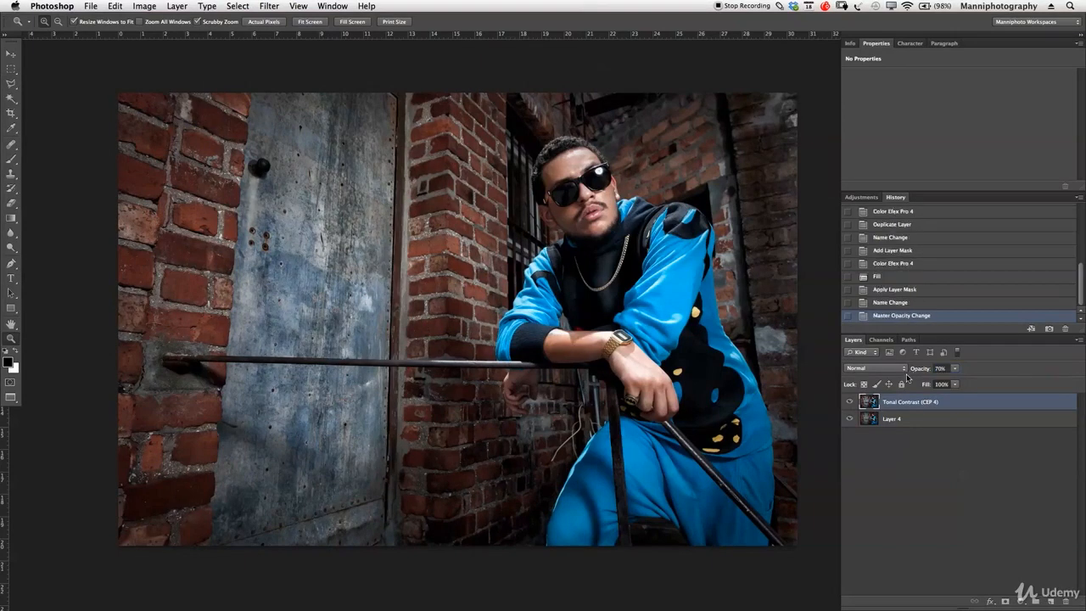
click(849, 401)
click(850, 401)
Add a black mask to the Tonal Contrast layer, invert it to white, and ready the Brush with black
alt+click(1003, 602)
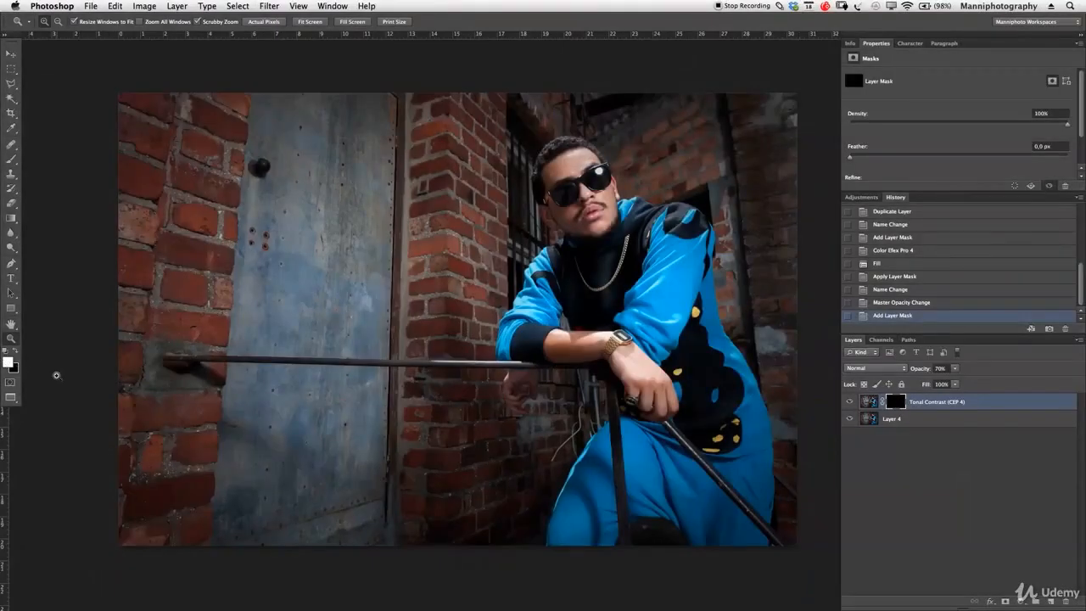
key(b)
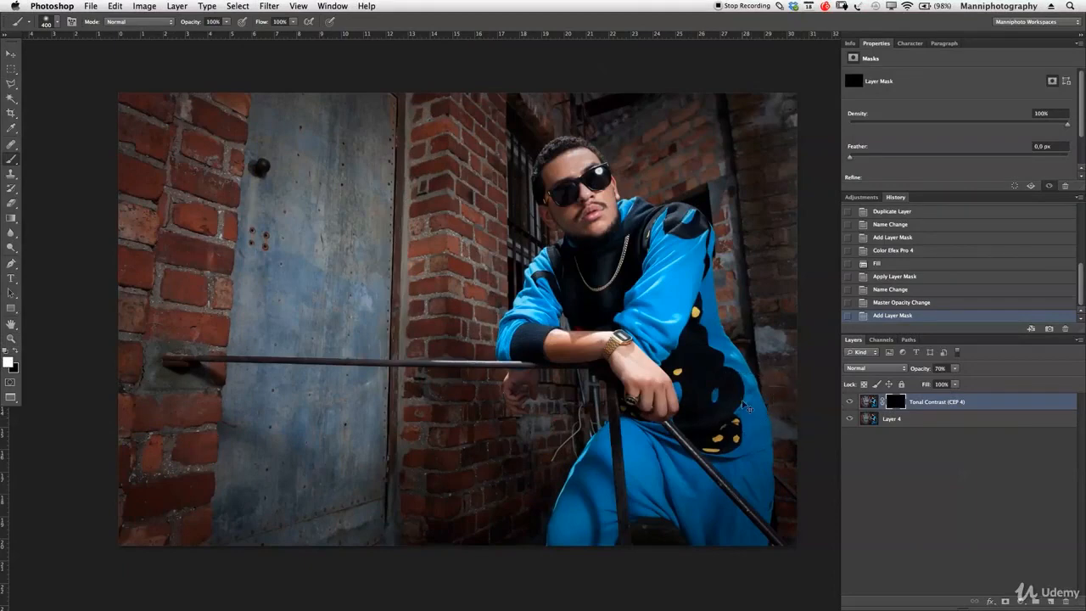
key(super+i)
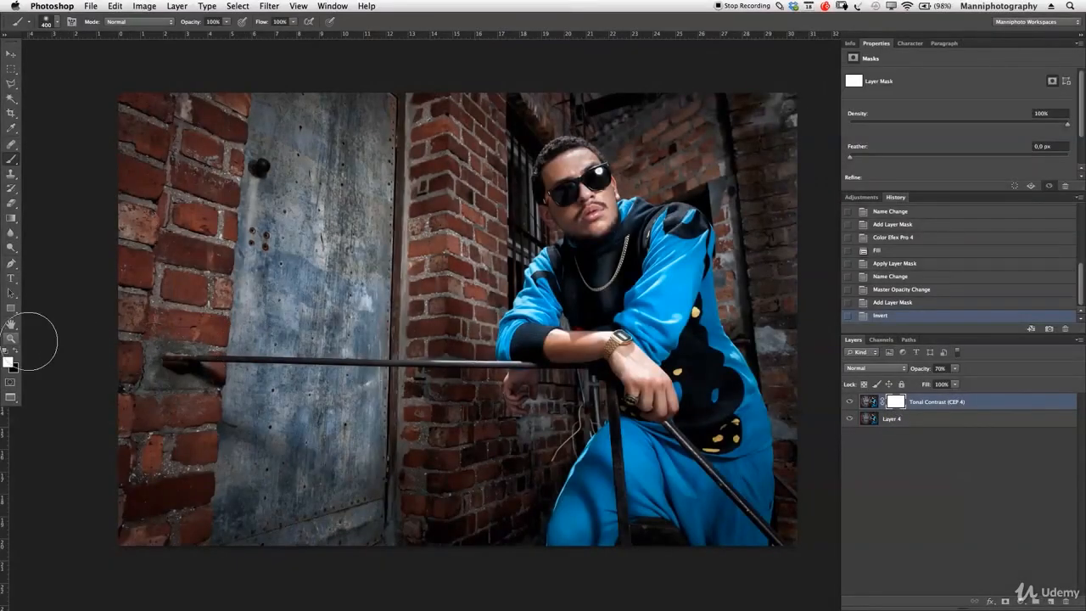
click(16, 358)
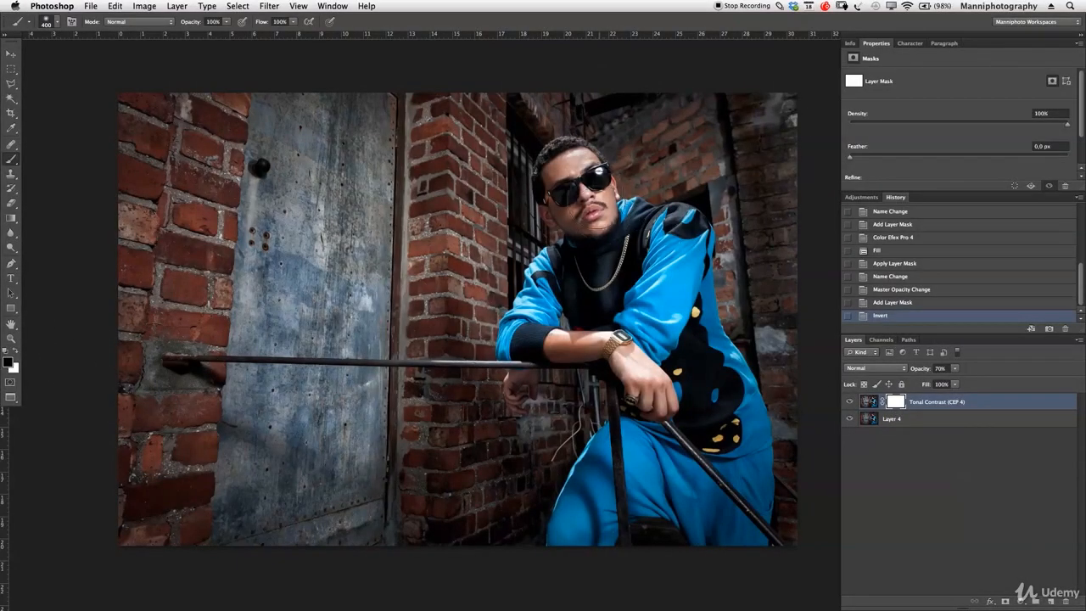
Paint black on the Tonal Contrast mask over the man's body and legs, using a smaller 175 brush for his hanging hand
click(584, 255)
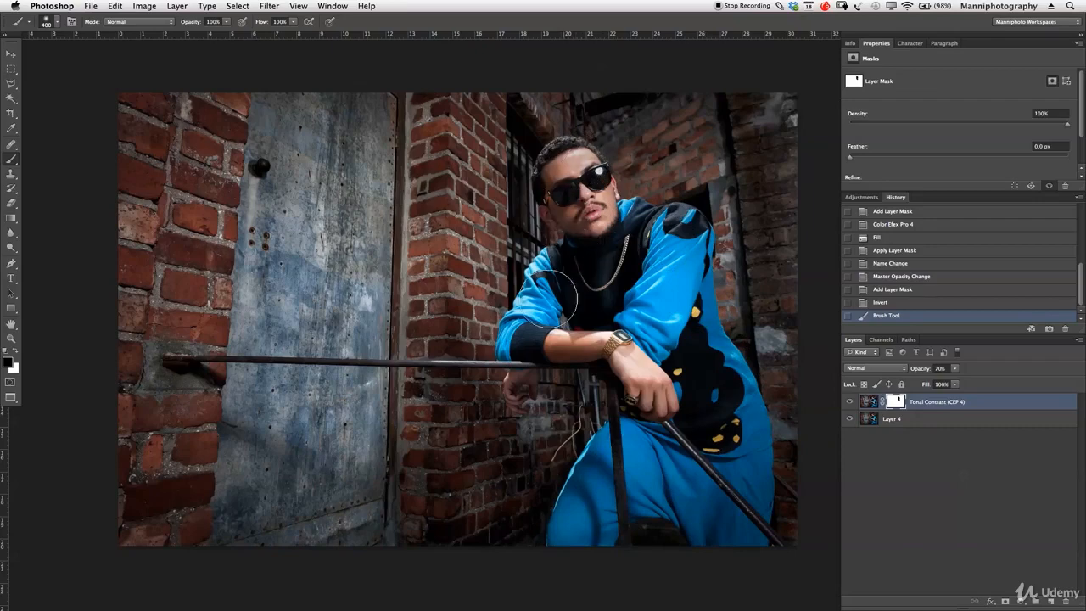
mouse_move(663, 399)
mouse_down()
mouse_move(641, 425)
mouse_move(588, 440)
mouse_up()
key(bracketleft)
key(bracketleft)
key(bracketleft)
key(bracketleft)
key(bracketleft)
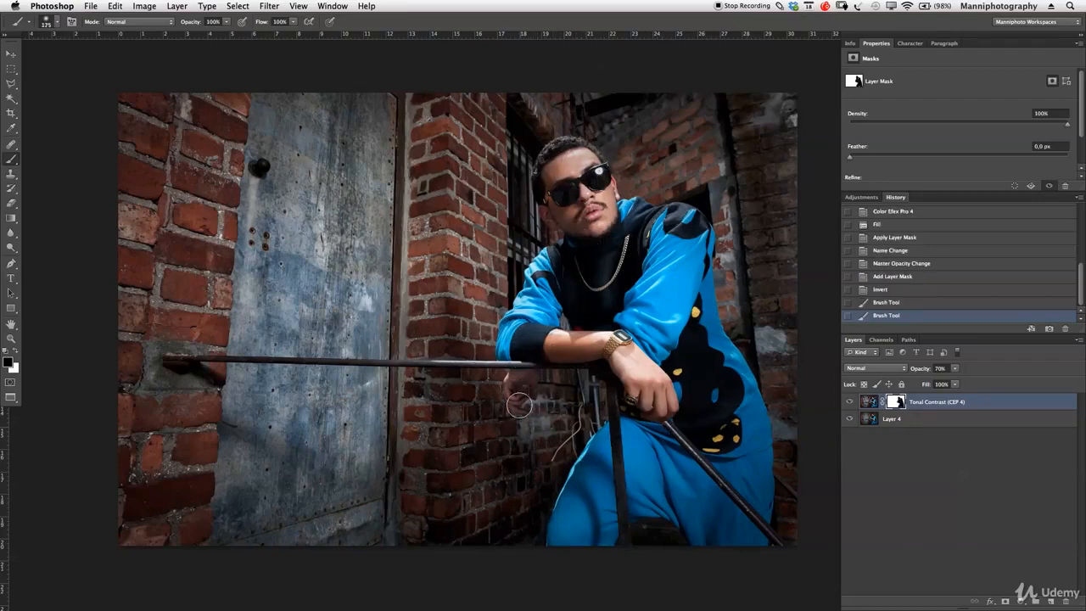
click(512, 388)
key(bracketright)
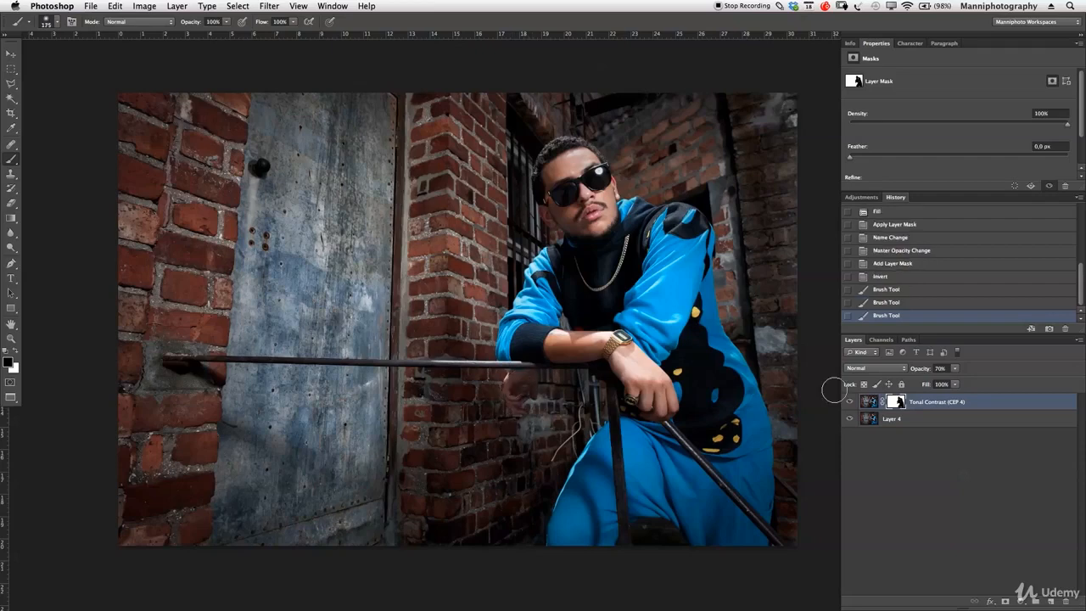
Reduce the masked Tonal Contrast layer's opacity to 15% and compare the photo with and without it
click(850, 403)
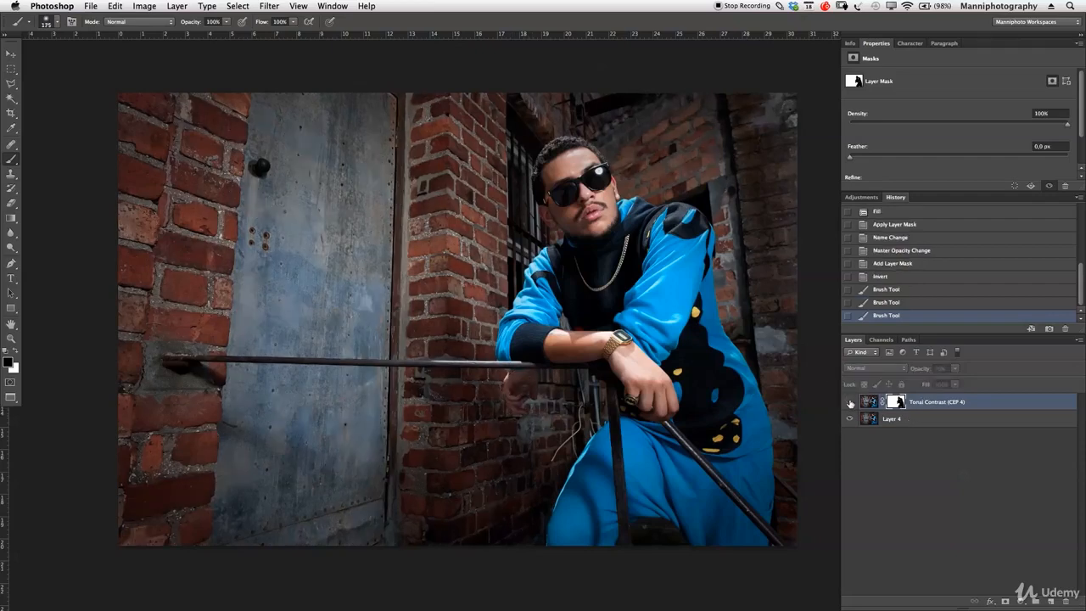
click(850, 403)
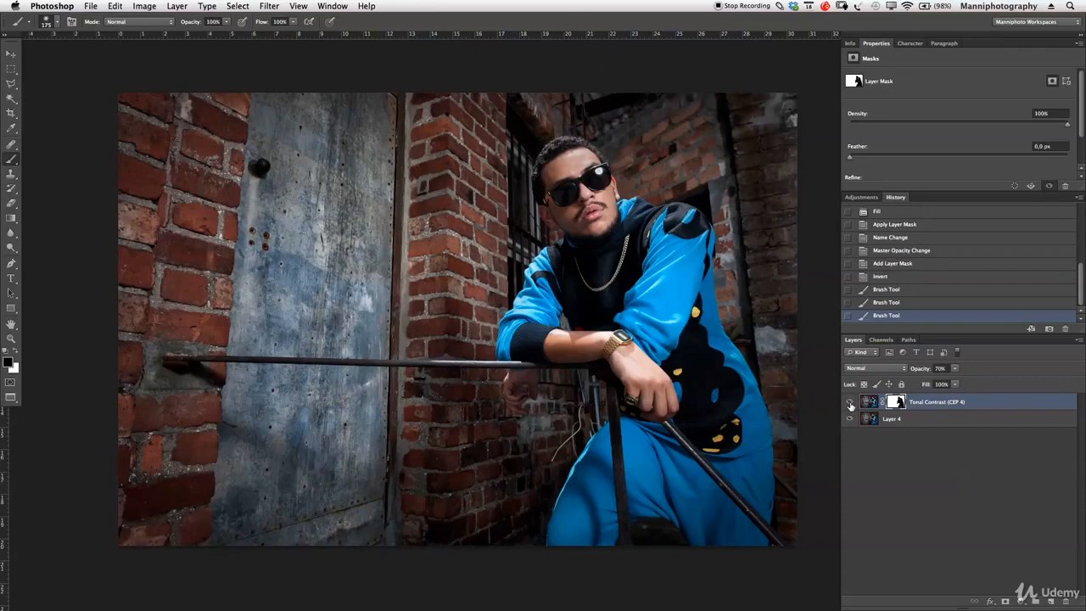
click(850, 403)
click(850, 403)
drag(926, 374, 901, 378)
click(850, 402)
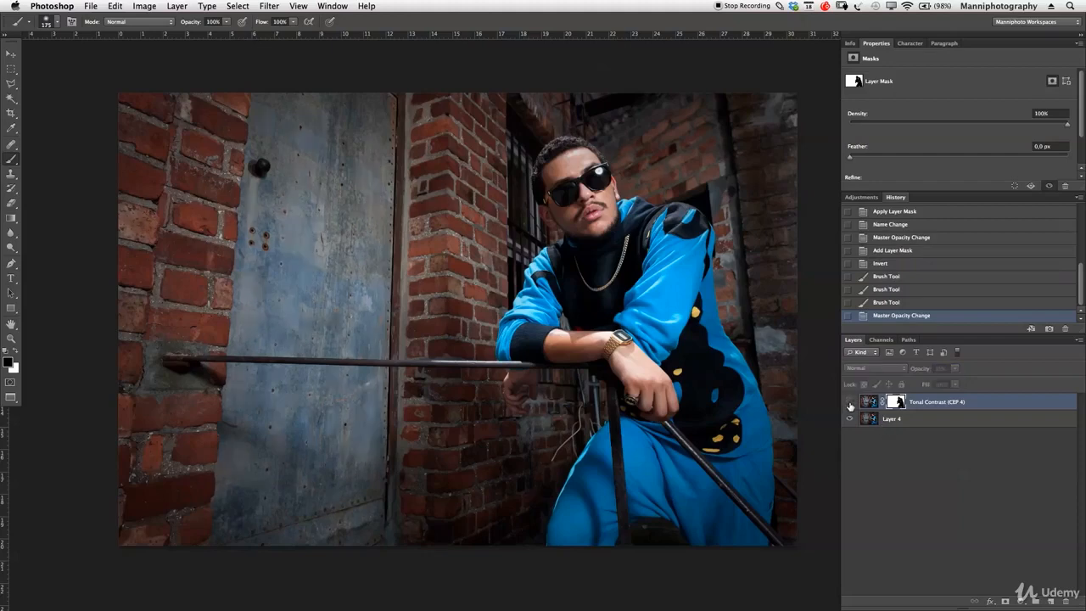
click(850, 402)
click(850, 402)
click(850, 402)
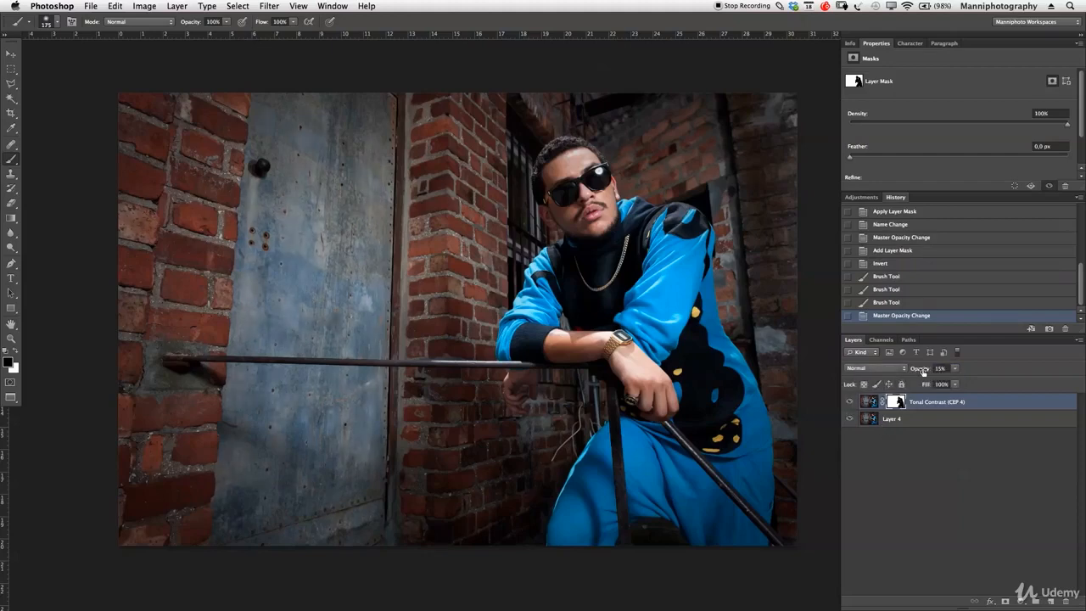
Raise the Tonal Contrast layer's opacity to 21% and repeatedly compare the before and after views
drag(921, 371, 928, 372)
click(849, 403)
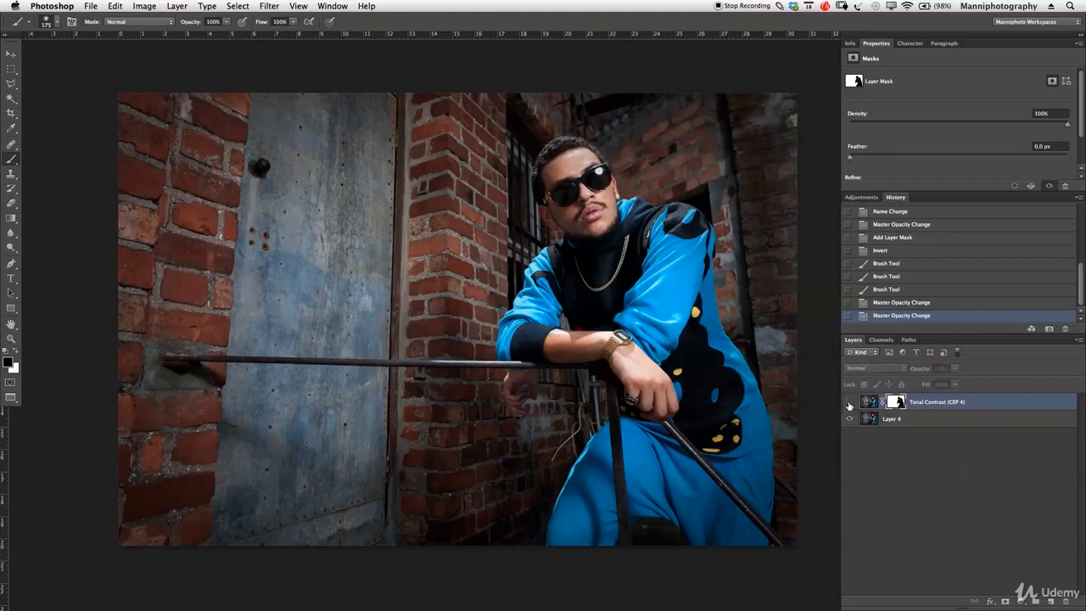
click(849, 403)
click(850, 403)
click(850, 404)
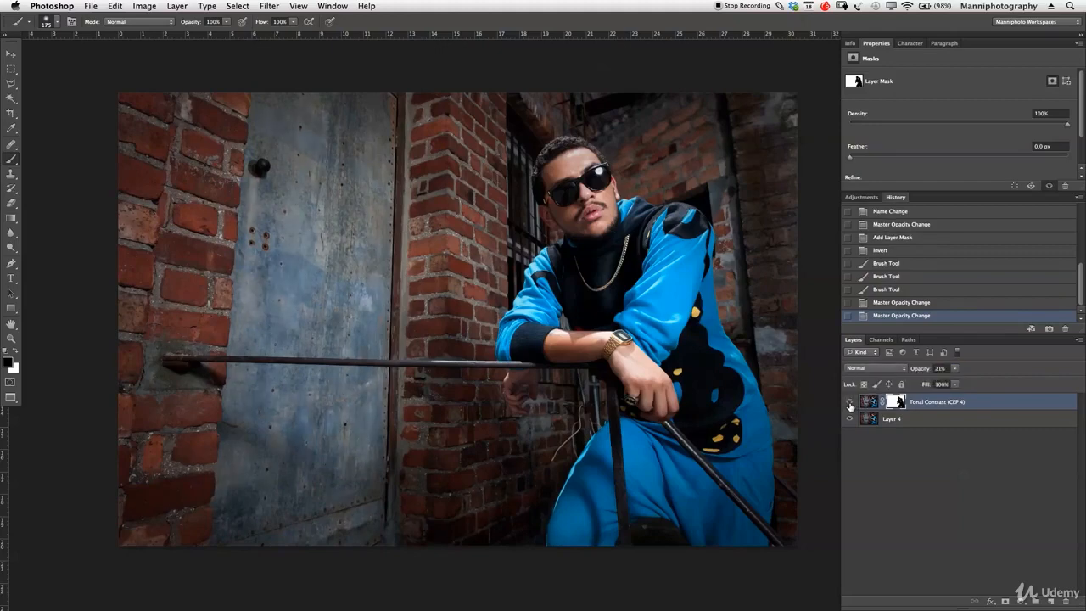
click(850, 404)
click(850, 404)
click(850, 404)
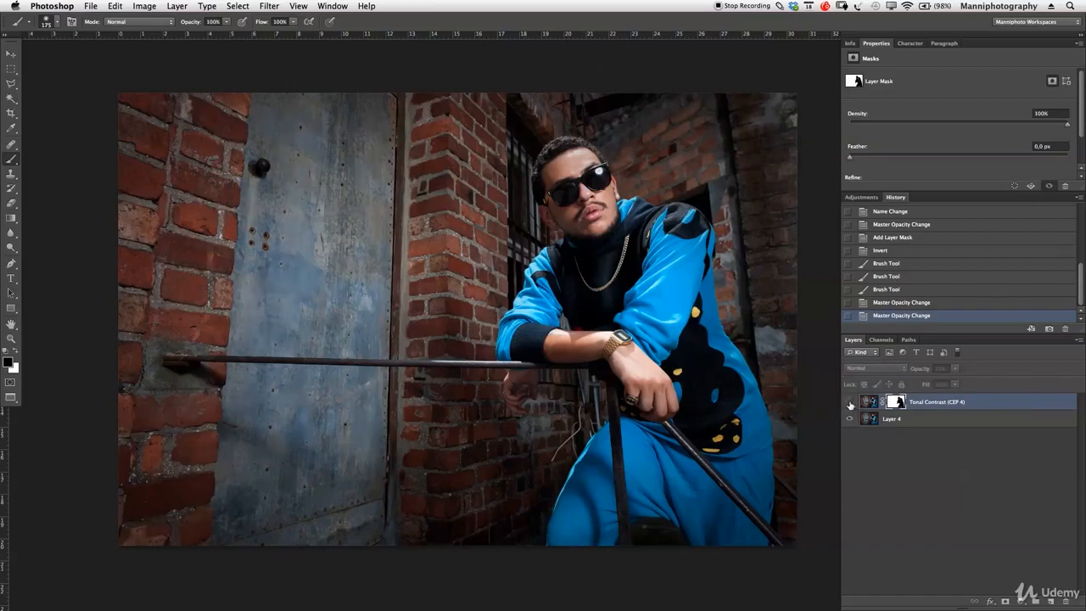
click(849, 404)
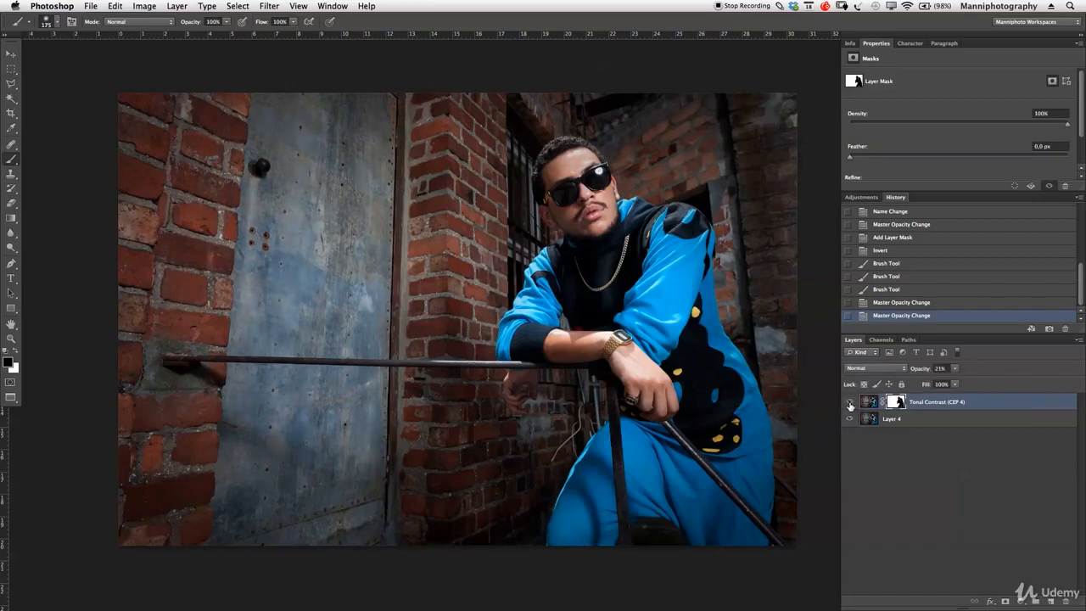
click(851, 404)
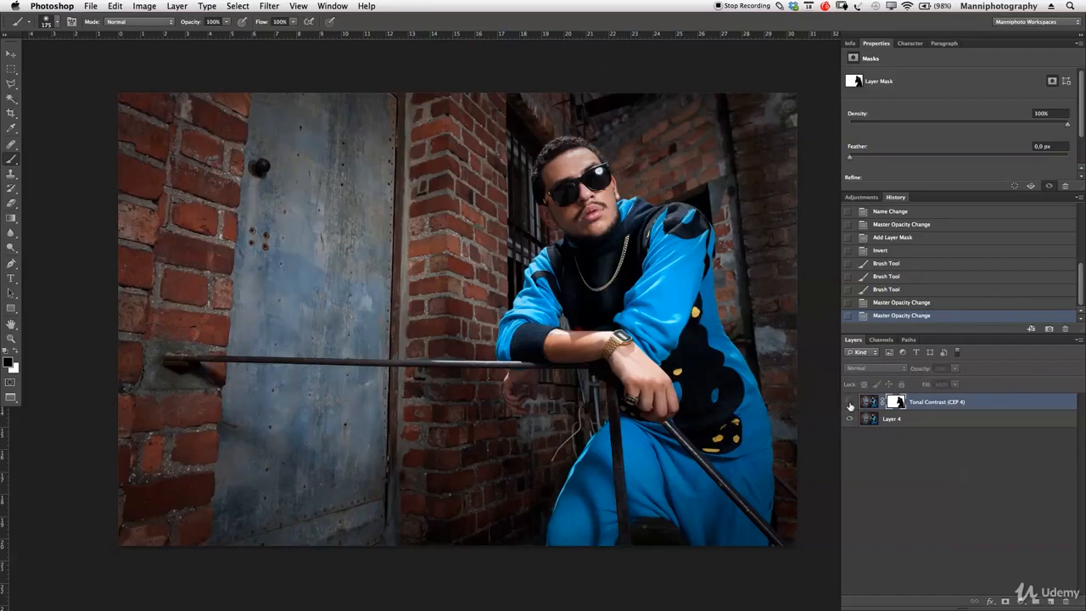
click(850, 404)
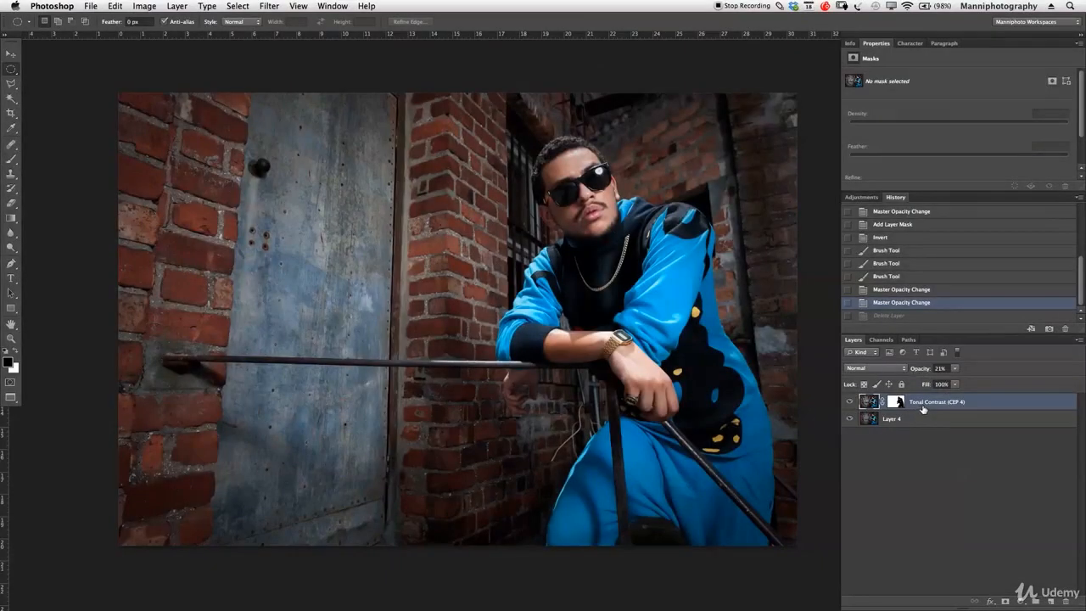
Delete the Tonal Contrast layer, outline the photo's central area with a large elliptical selection, and deselect it
key(super+z)
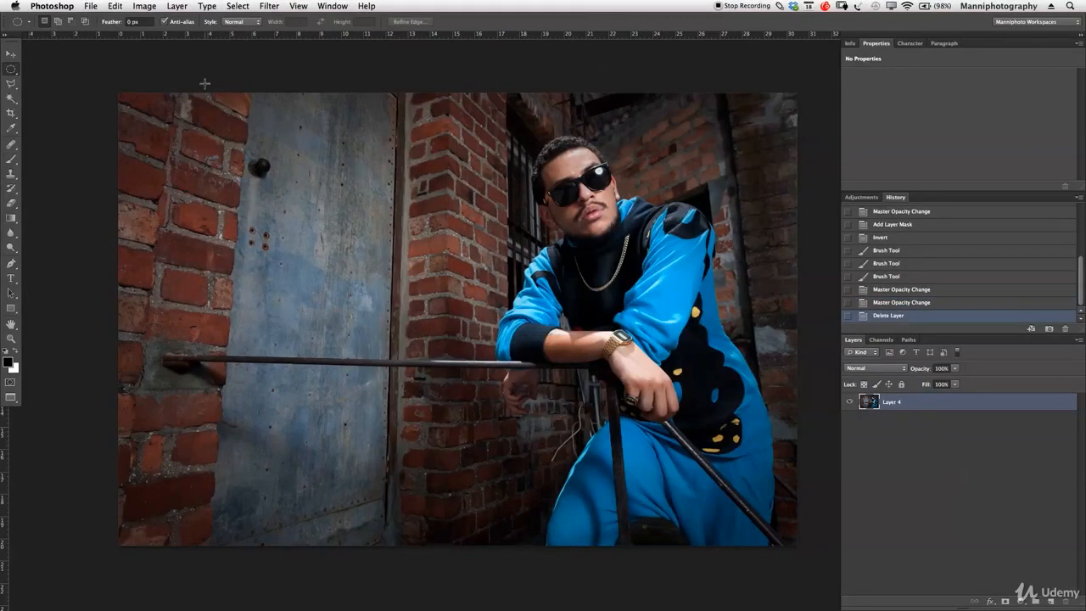
drag(134, 109, 781, 529)
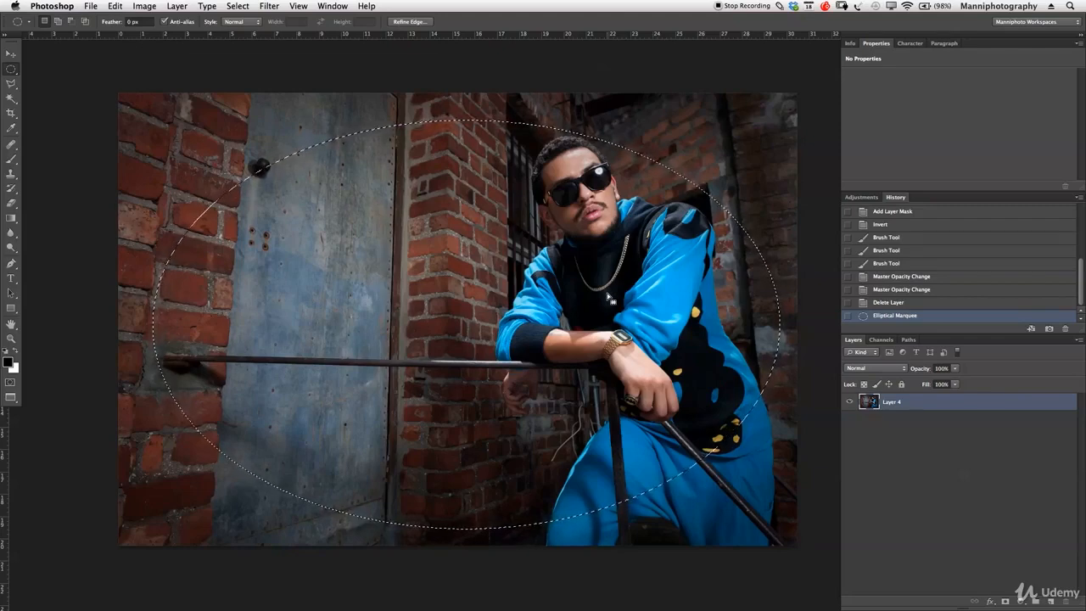
key(super+d)
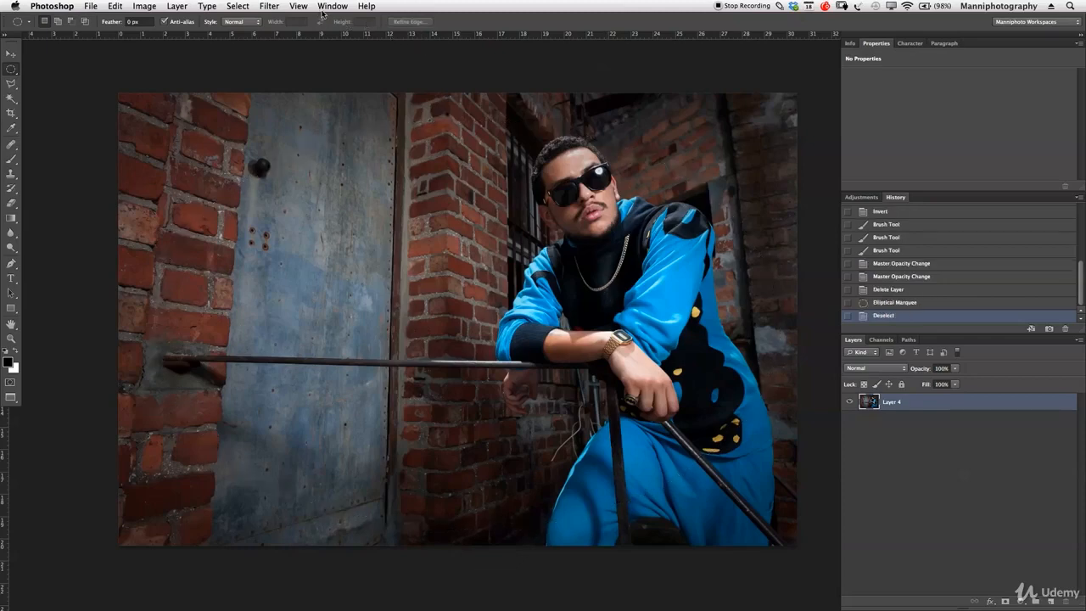
Open Layer 4 in Color Efex Pro 4 and choose the Vignette filter
click(269, 6)
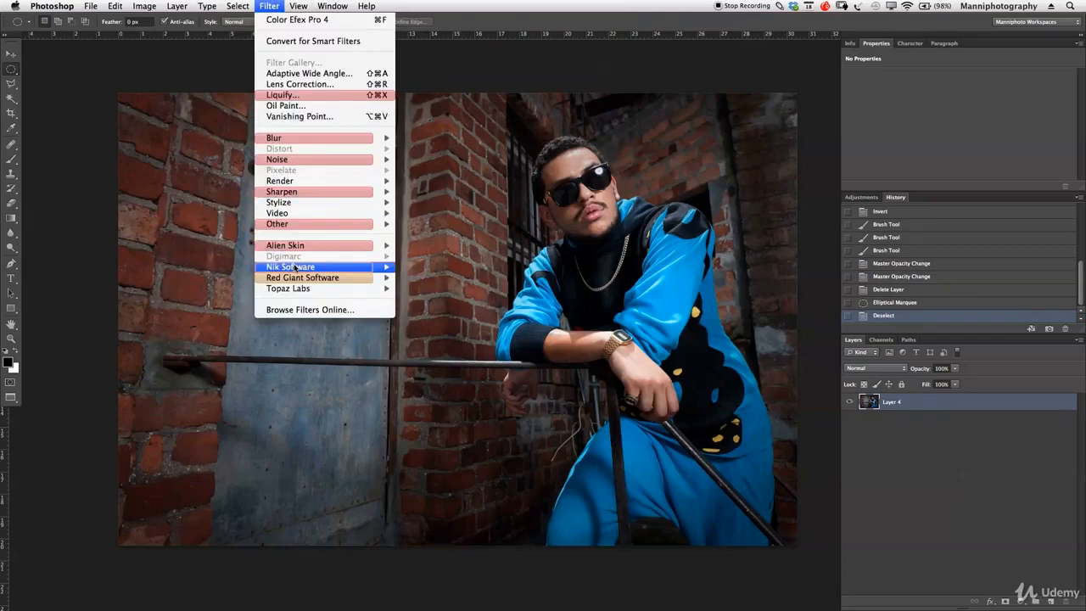
mouse_move(296, 268)
click(465, 265)
click(269, 6)
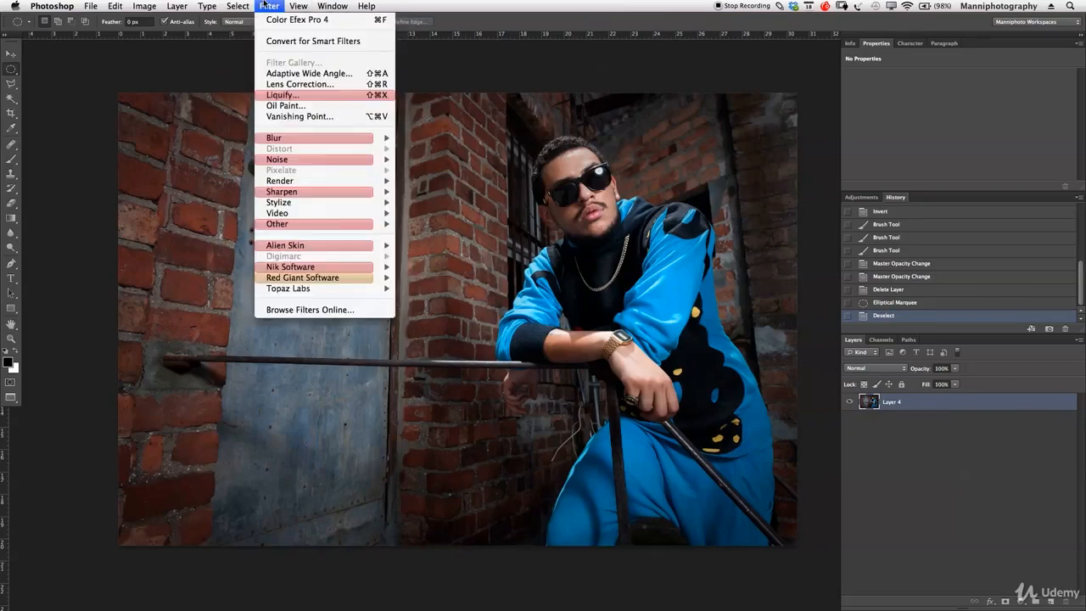
click(437, 267)
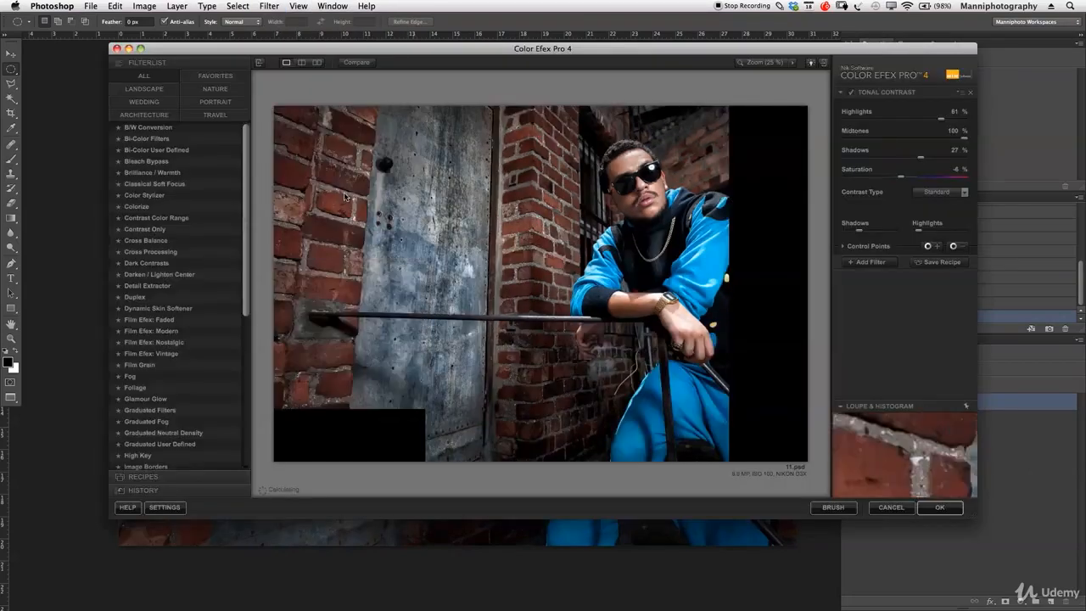
scroll(229, 386, down, 5)
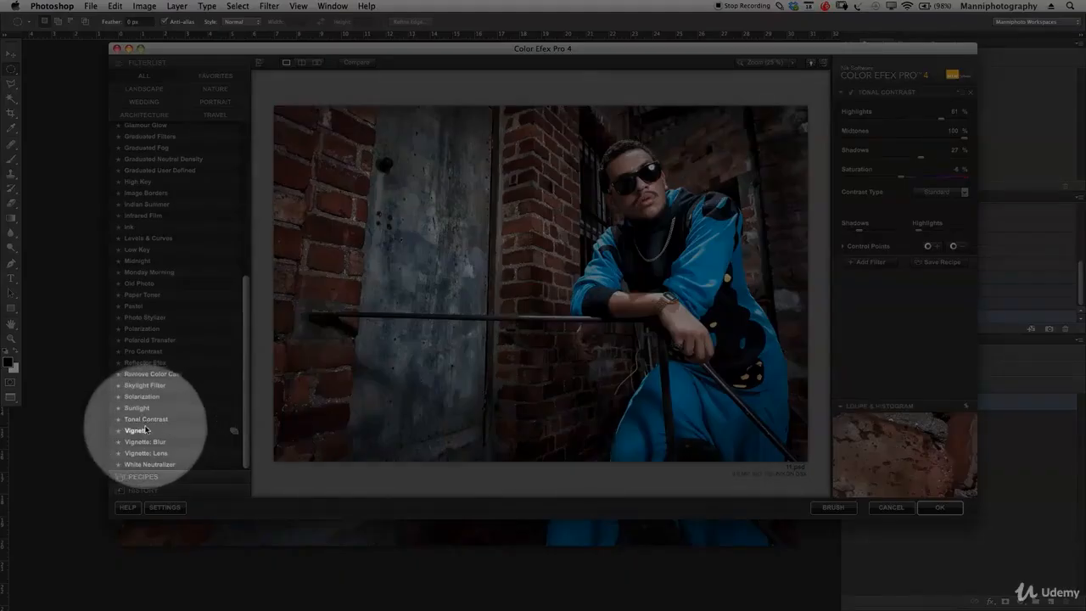
click(138, 431)
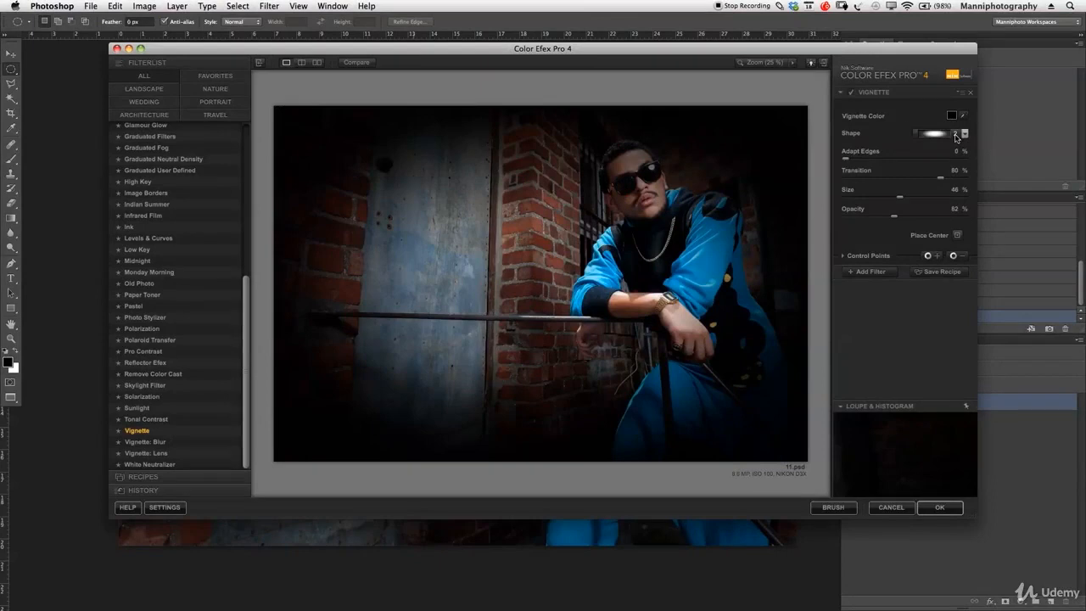
Try vignette shape 1, return to shape 2, and set Adapt Edges to 5%
click(956, 136)
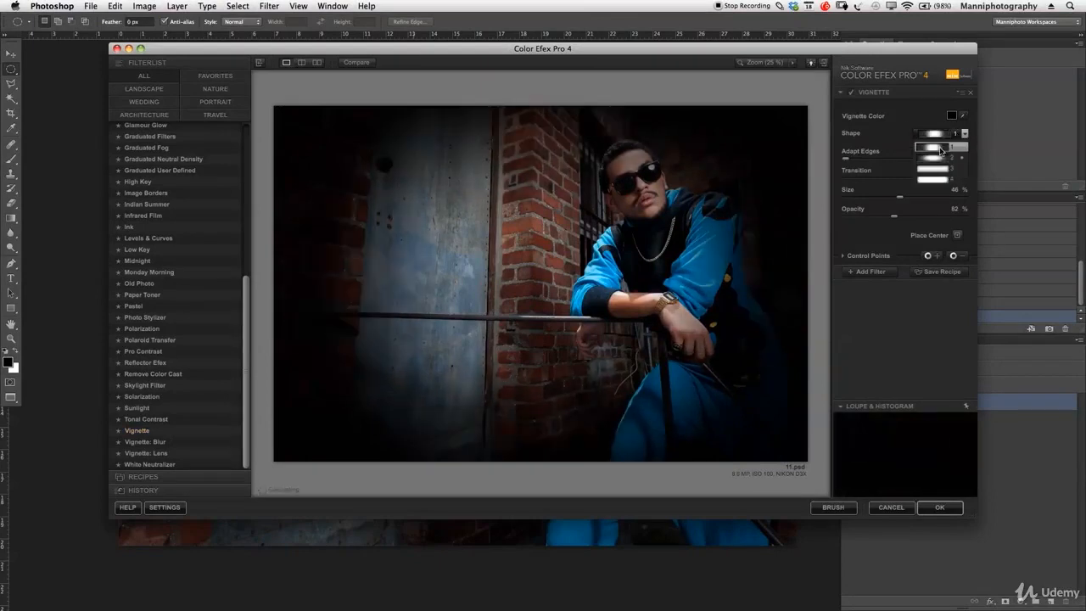
click(940, 157)
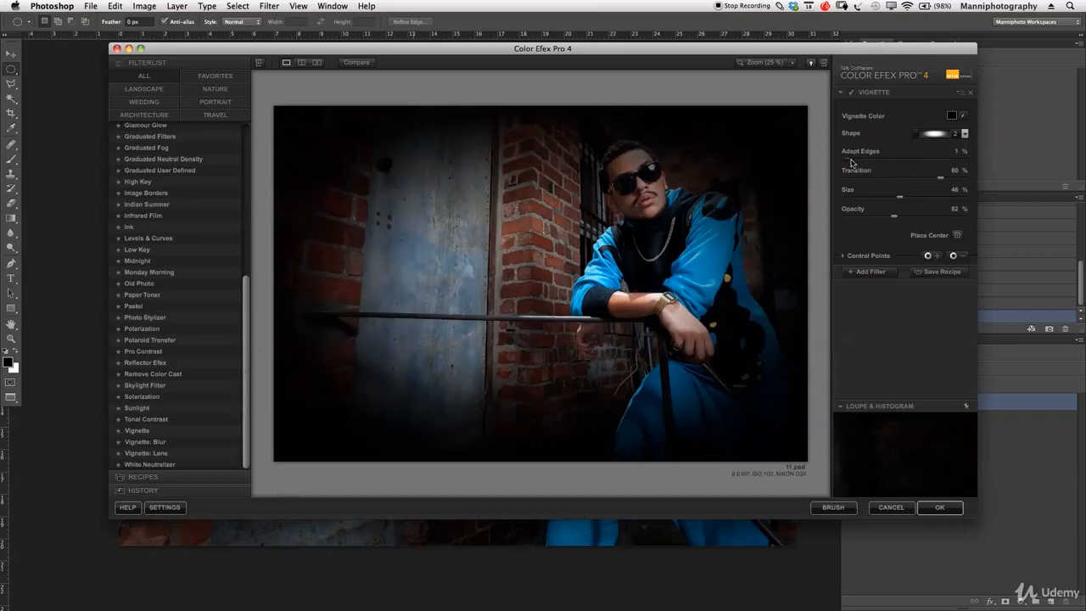
mouse_move(852, 162)
mouse_down()
mouse_move(894, 161)
mouse_move(854, 162)
mouse_up()
Try the vignette Transition at 0%, settle on 100%, and set the Size to 7%
drag(940, 178, 968, 180)
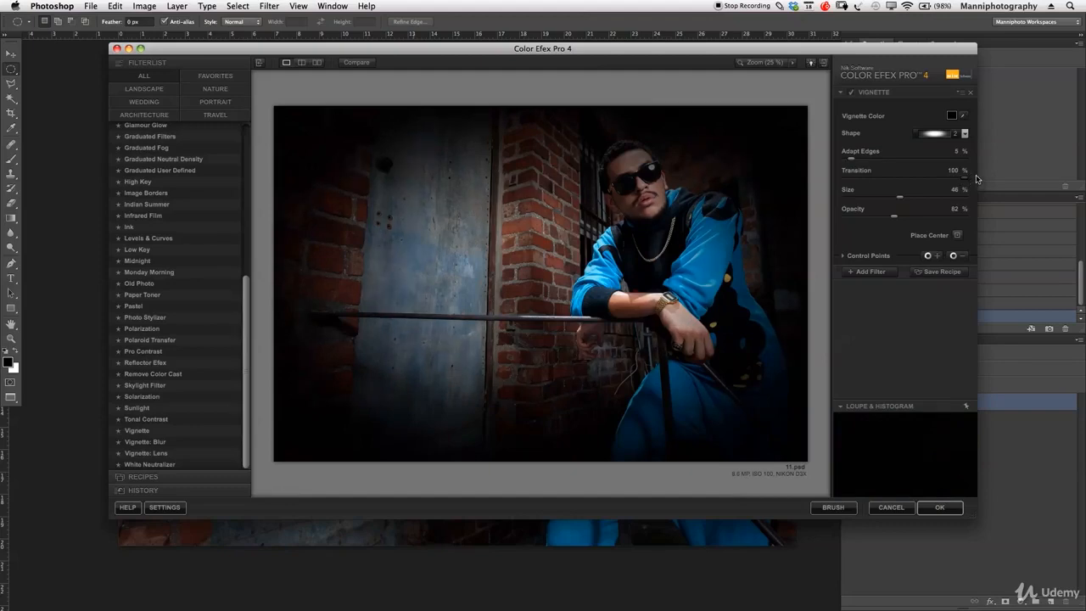
drag(972, 181, 857, 179)
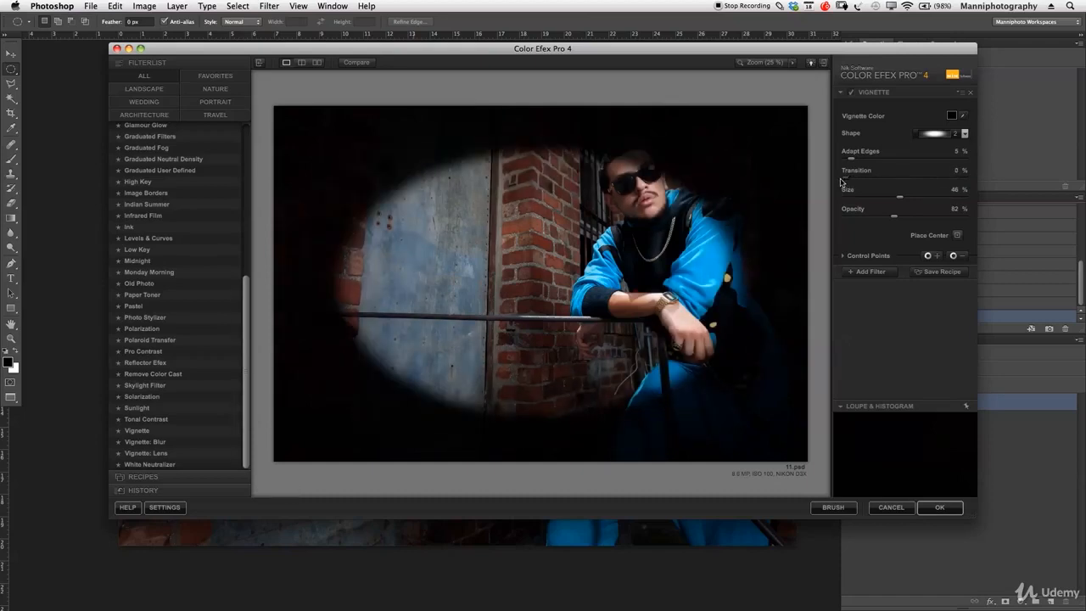
drag(844, 181, 967, 183)
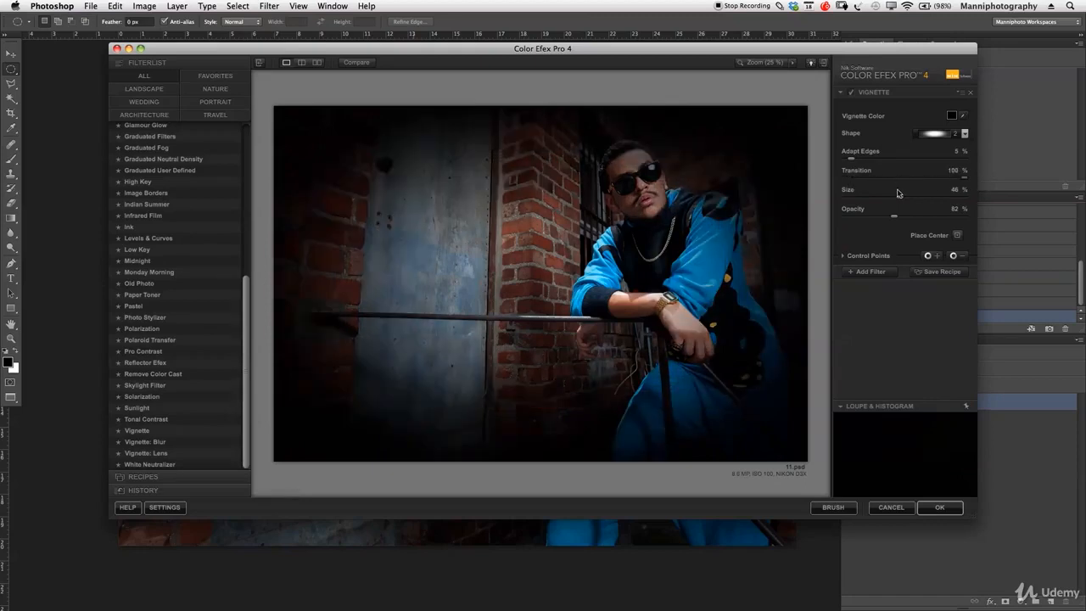
drag(879, 202, 853, 201)
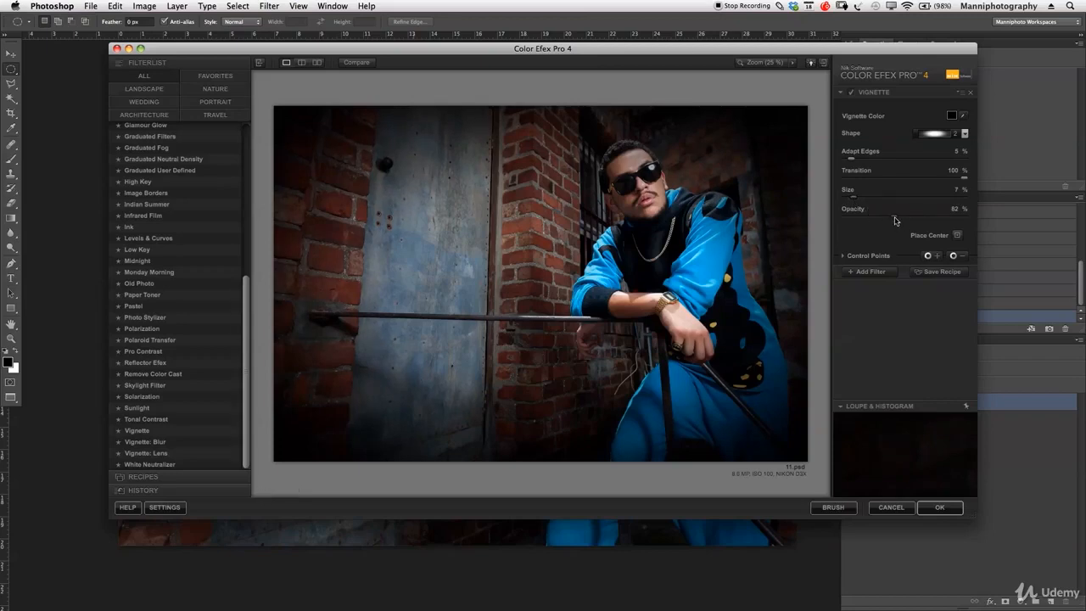
Lower the vignette's opacity and apply the filter to the photo
mouse_move(895, 220)
mouse_down()
mouse_move(879, 221)
mouse_move(889, 225)
mouse_up()
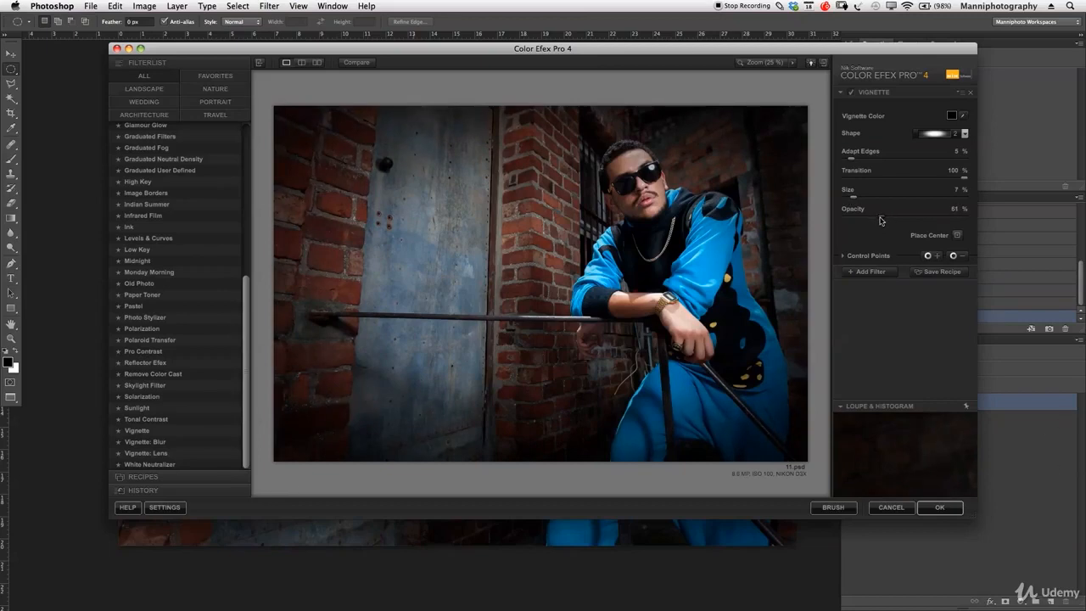
drag(880, 220, 878, 223)
click(941, 508)
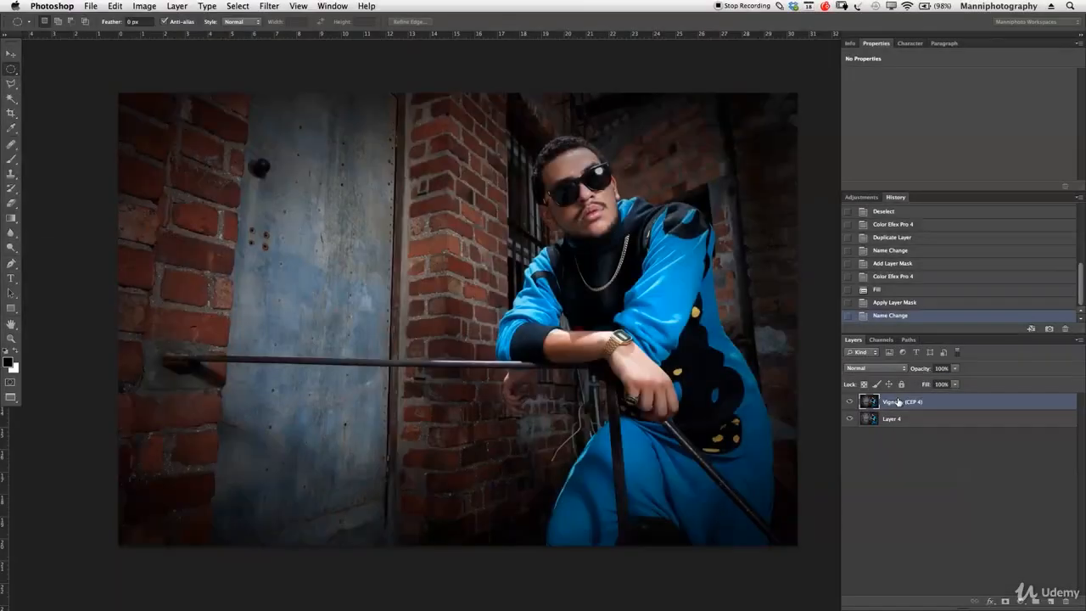
Set the Vignette (CEP 4) layer's opacity to 61% and compare the photo with that layer hidden and shown
drag(922, 371, 904, 374)
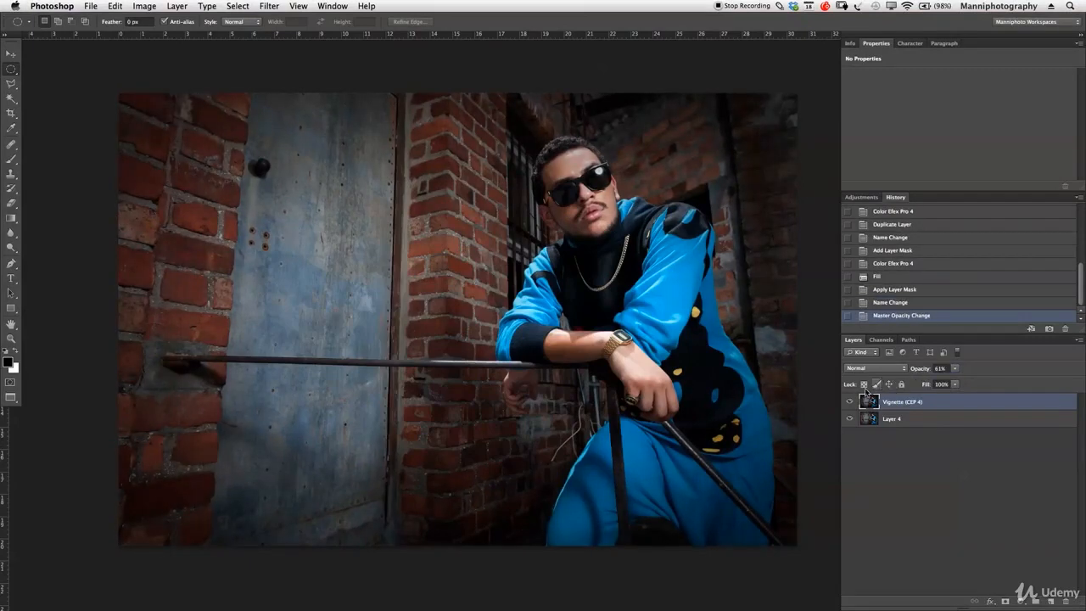
click(849, 402)
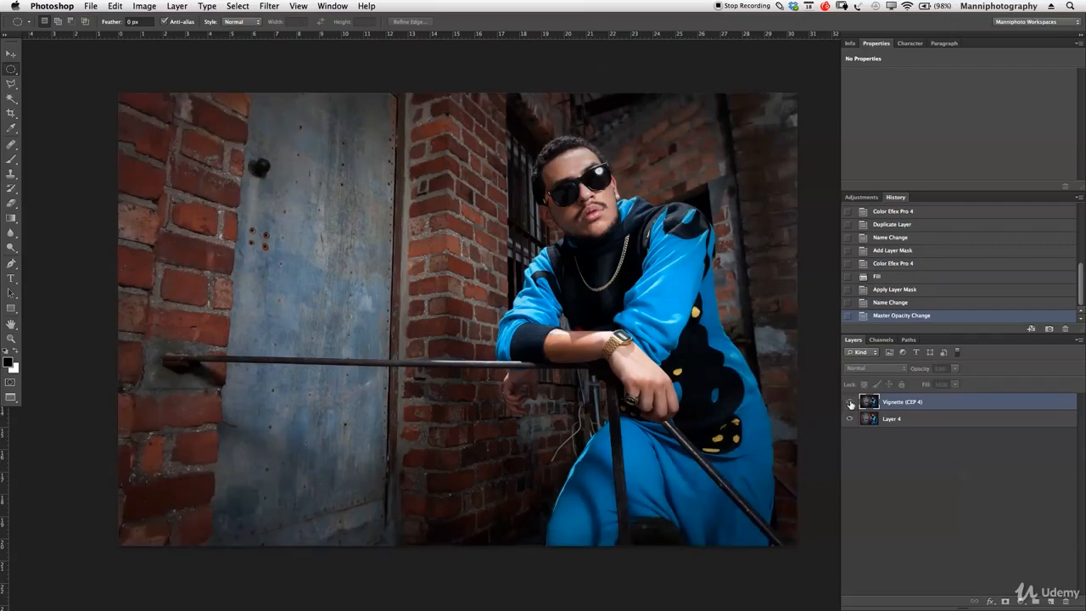
click(851, 403)
click(850, 403)
click(850, 403)
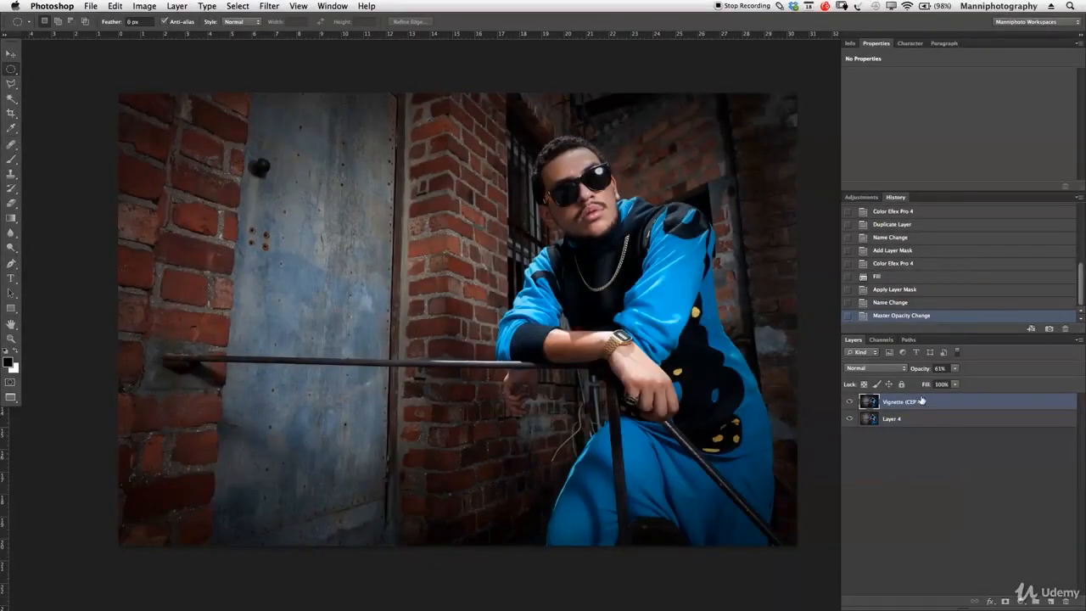
Add a white layer mask to the Vignette layer and set up a 600 px brush at 41% opacity
click(1005, 600)
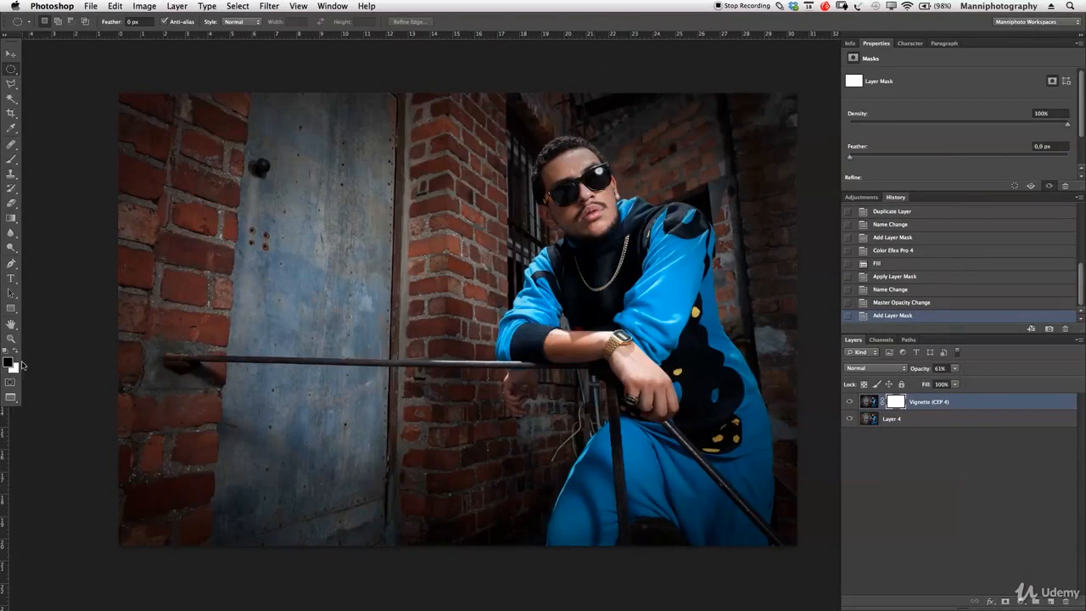
key(b)
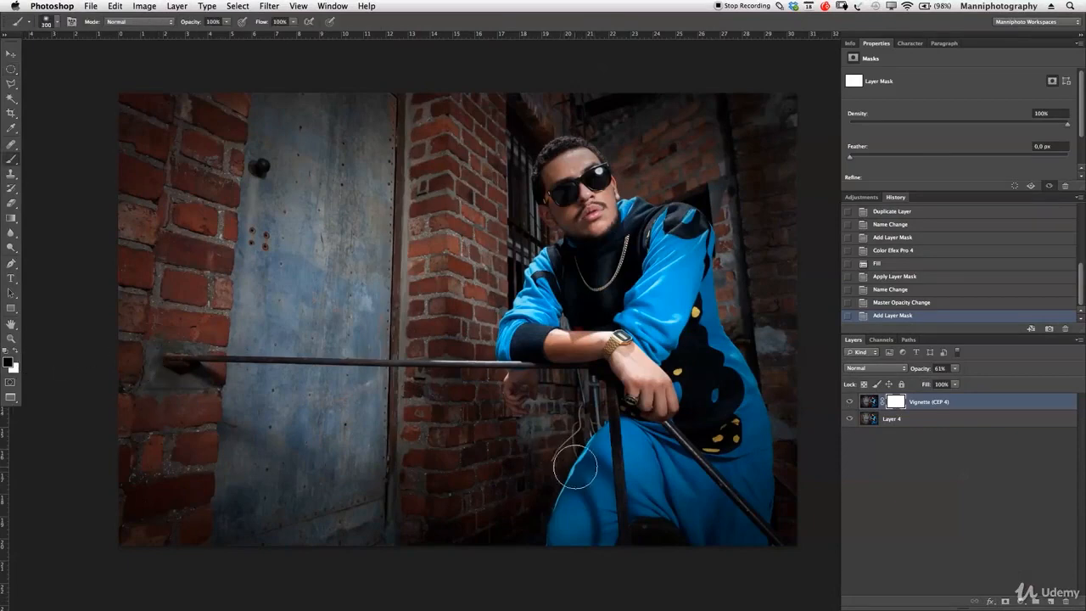
key(bracketright)
key(bracketright)
key(bracketright)
drag(188, 24, 182, 25)
drag(158, 24, 160, 24)
Paint black on the Vignette mask over the man's legs, side and shoulder, and compare the photo with the layer hidden and shown
mouse_move(703, 368)
mouse_down()
mouse_move(775, 426)
mouse_move(629, 565)
mouse_up()
drag(658, 529, 768, 403)
mouse_move(747, 365)
mouse_down()
mouse_move(700, 476)
mouse_move(582, 497)
mouse_move(594, 473)
mouse_move(703, 484)
mouse_move(731, 473)
mouse_move(724, 296)
mouse_move(723, 401)
mouse_move(665, 297)
mouse_move(716, 209)
mouse_up()
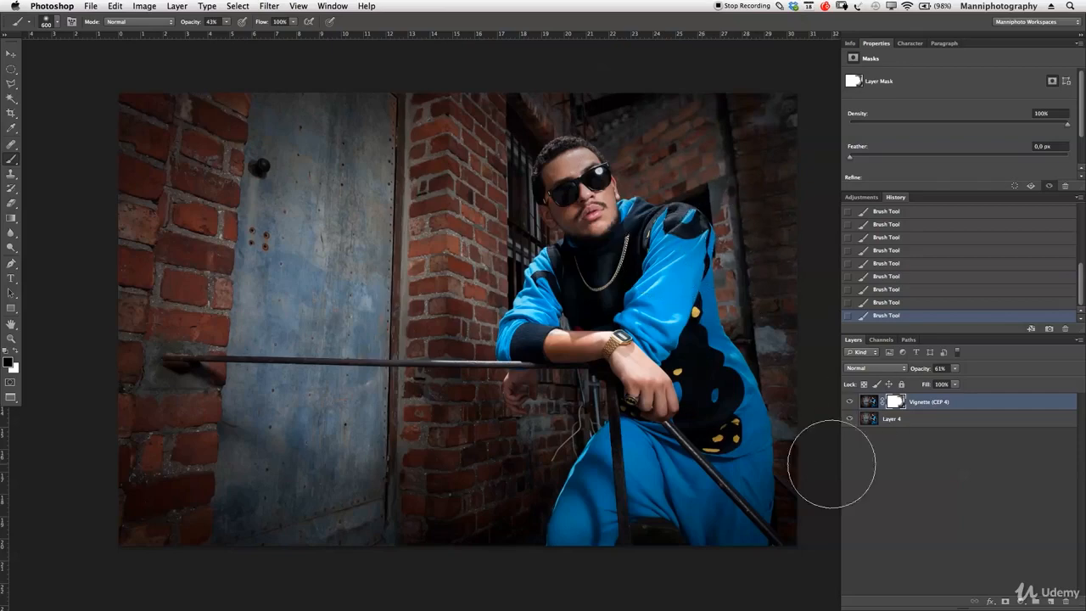
click(849, 402)
click(849, 402)
click(850, 402)
click(849, 402)
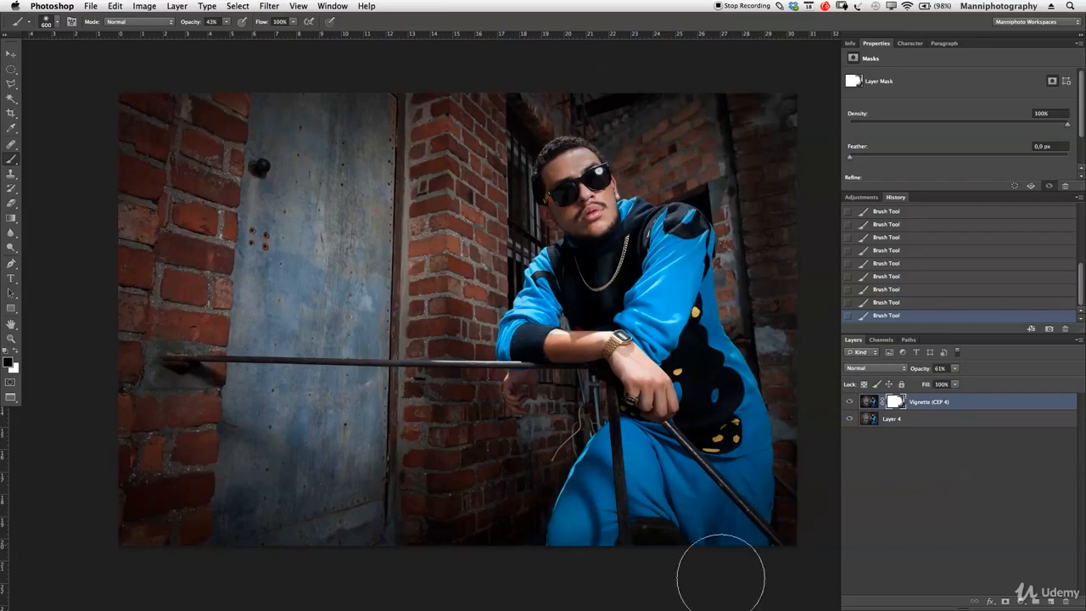